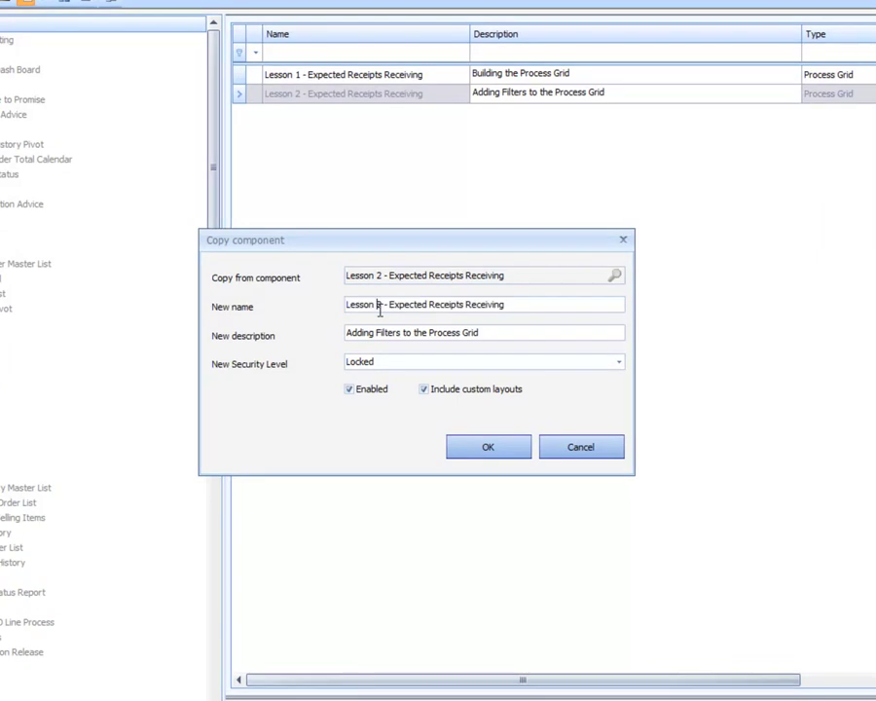
# Copy the Lesson 2 component as "Lesson 3 - Expected Receipts Receiving" with the description "Adding Qty Entry and Receipt Trx".
pyautogui.press('BackSpace')
pyautogui.write('3')
pyautogui.click(481, 332)
pyautogui.moveTo(481, 332); pyautogui.dragTo(259, 340)
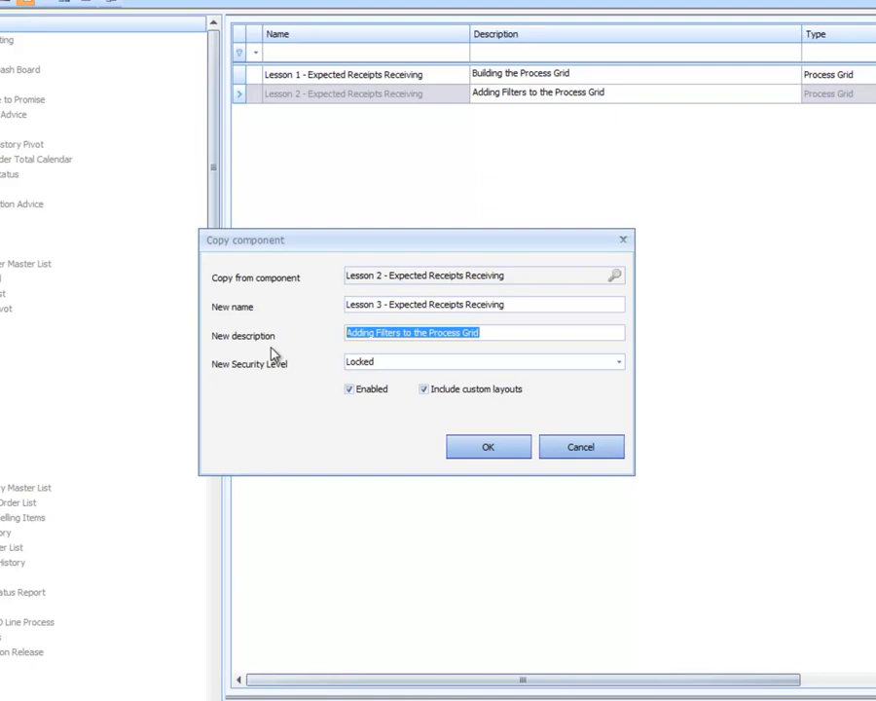
pyautogui.write('Adding ')
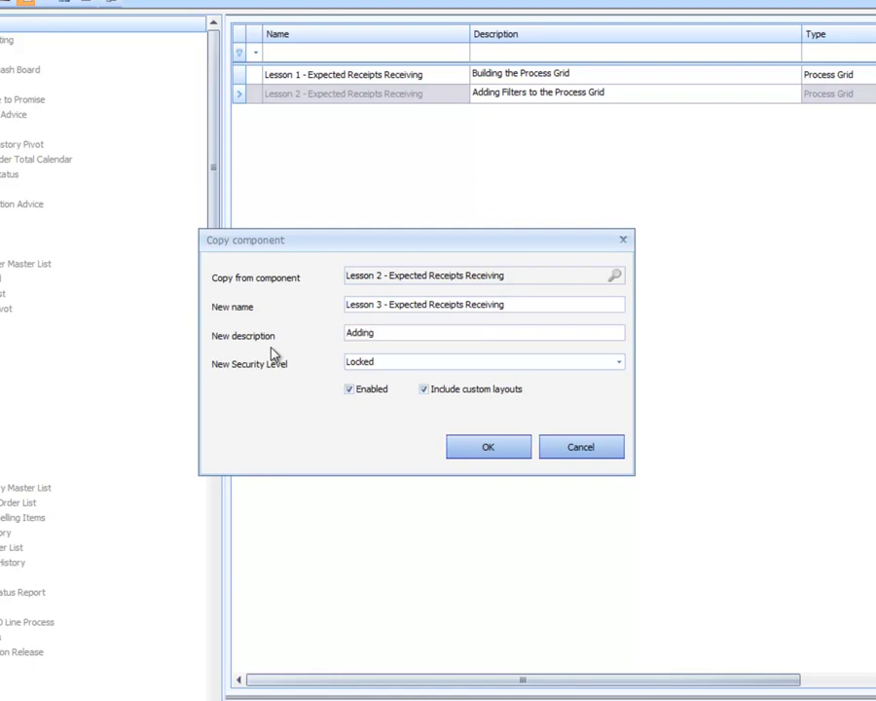
pyautogui.write('Qty Entry and Receipt Trx')
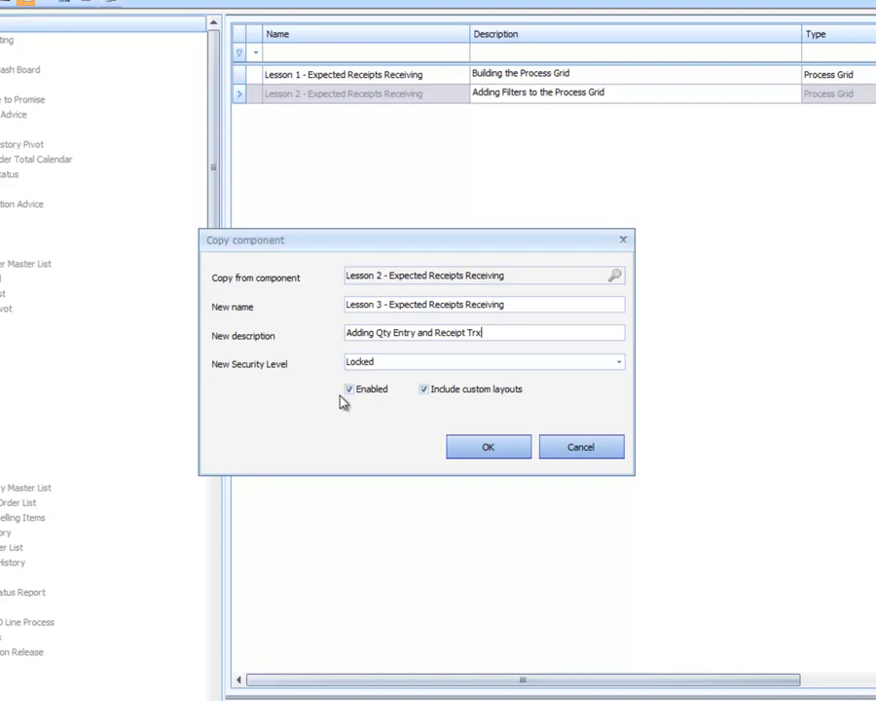
pyautogui.click(483, 451)
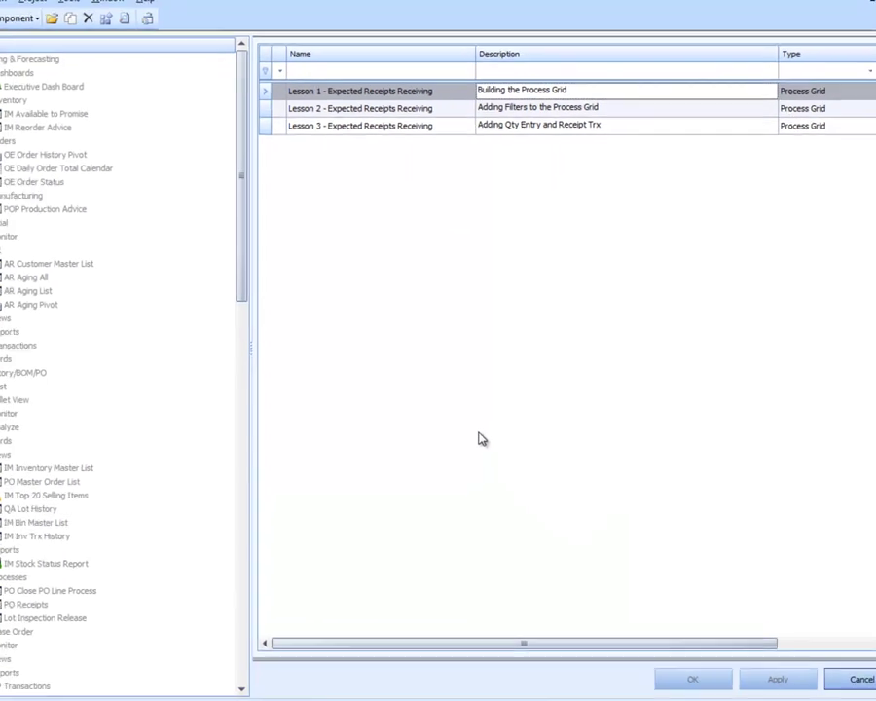
# Open the Lesson 3 component and add ", 0.0 as Received" after Days_Late in its SQL statement.
pyautogui.click(367, 124)
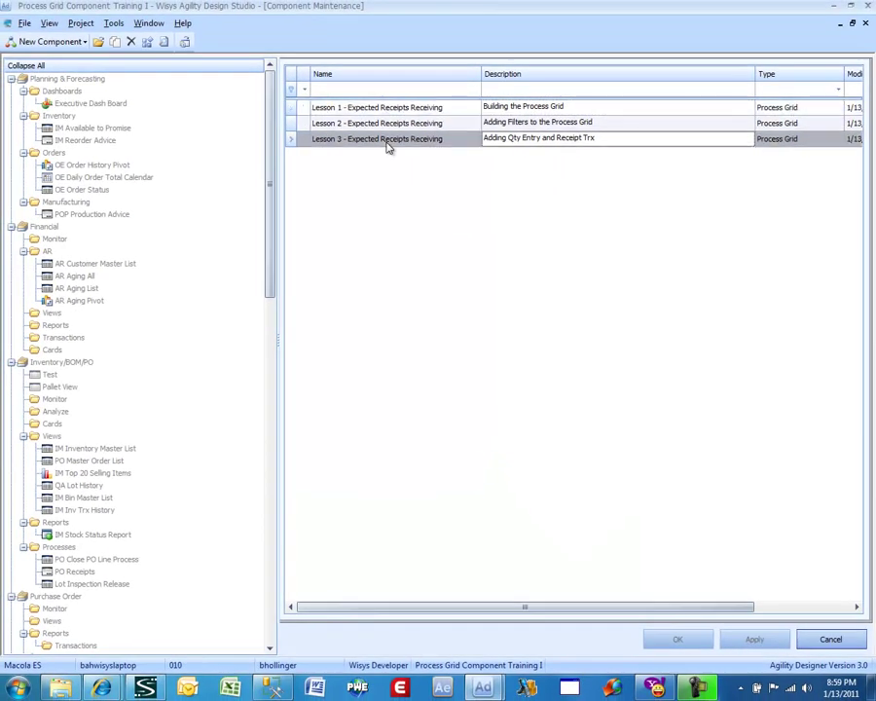
pyautogui.doubleClick(387, 140)
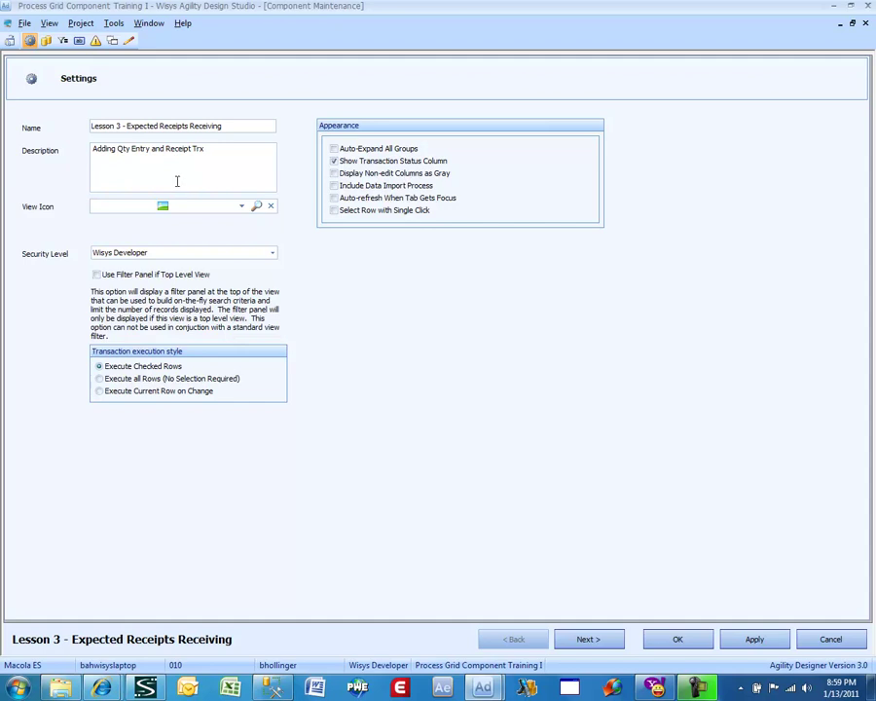
pyautogui.click(588, 640)
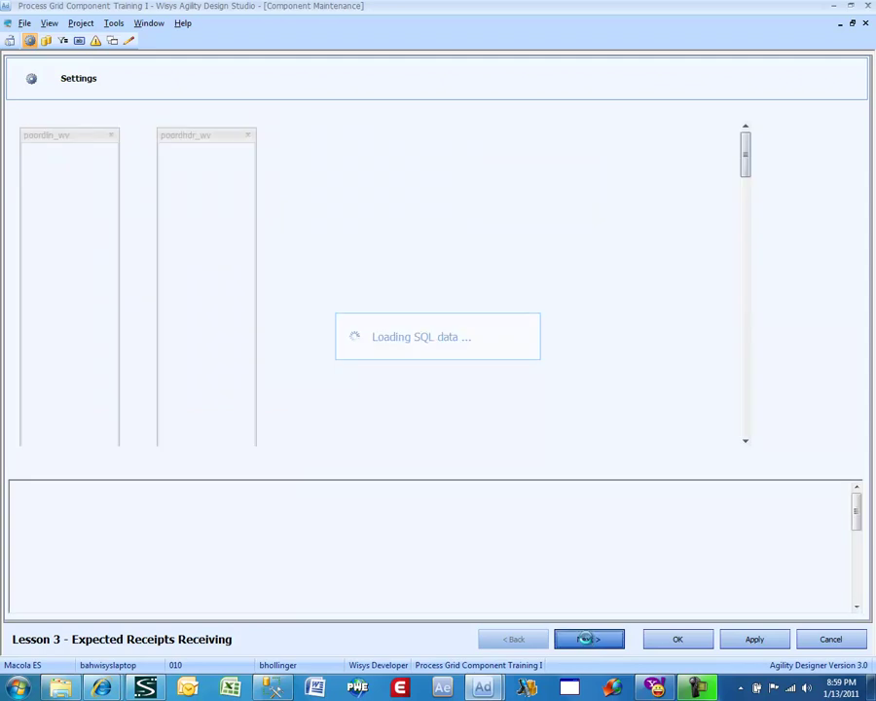
pyautogui.scroll(-8, 72, 553)
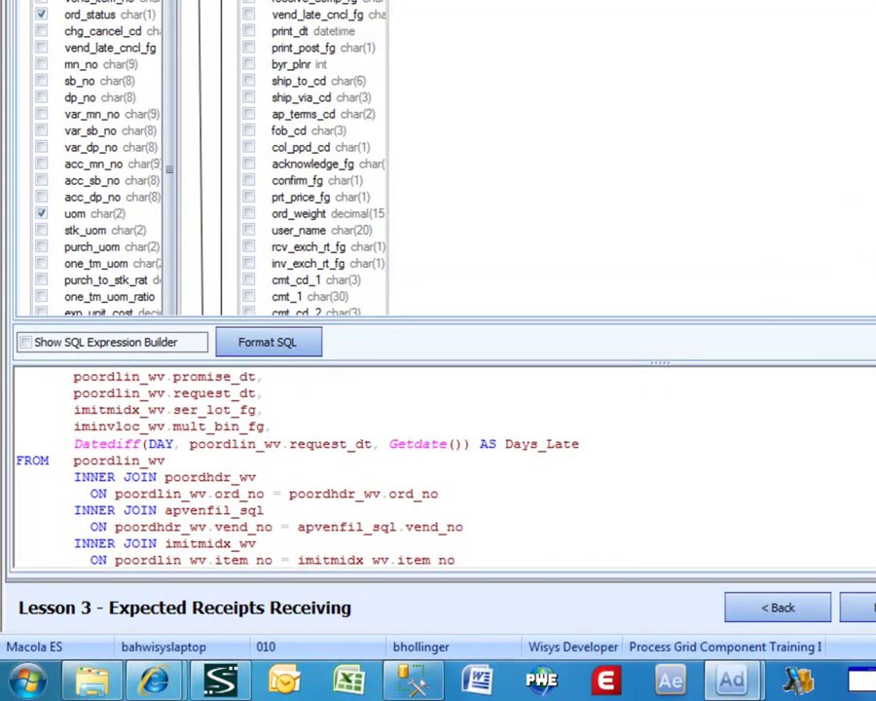
pyautogui.click(582, 444)
pyautogui.write(', 0.0 as Received')
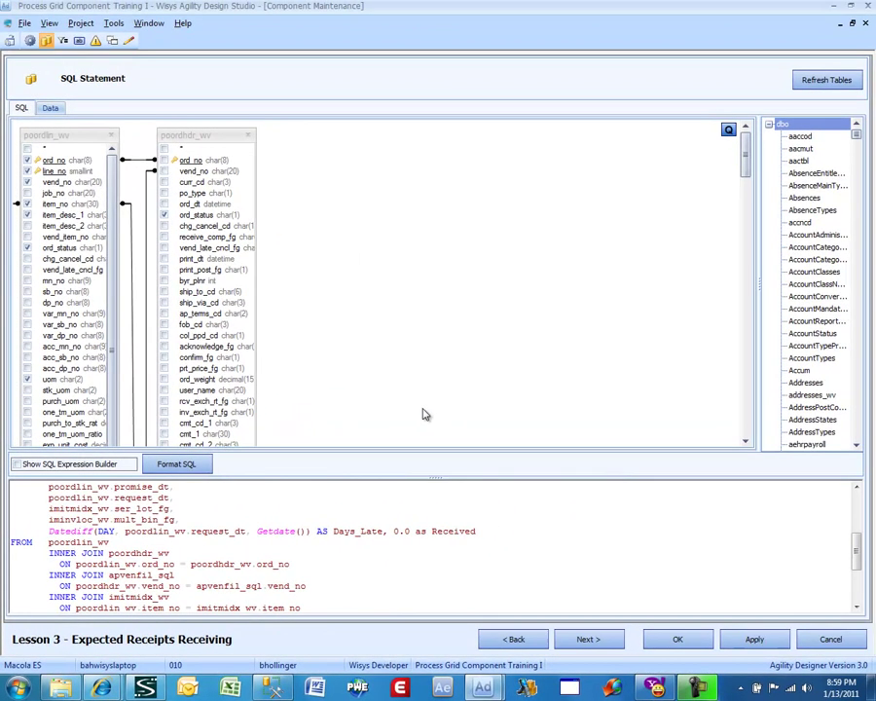
pyautogui.click(423, 414)
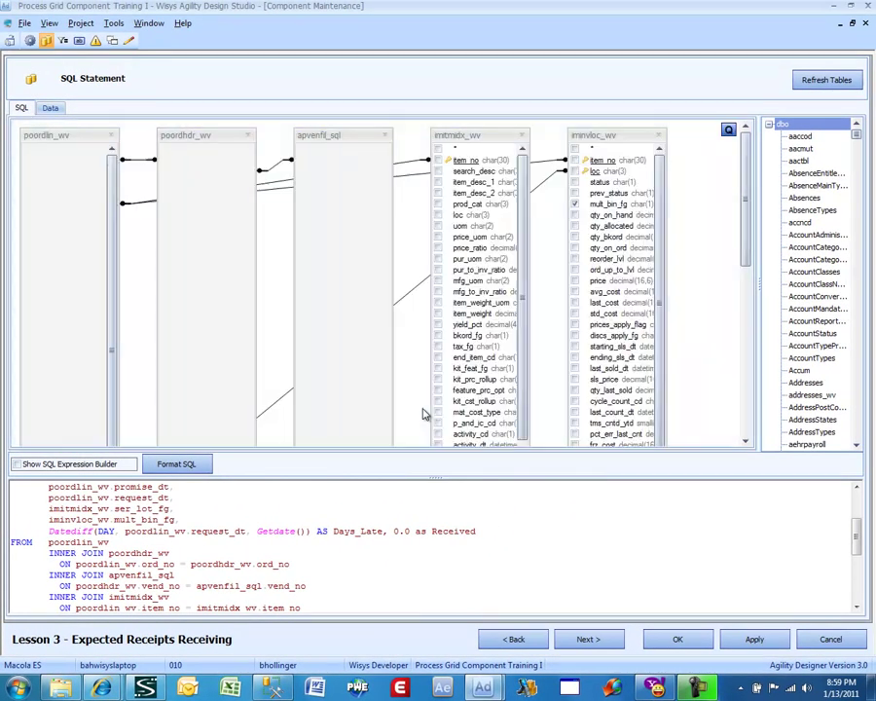
# Preview the query's data with the Days Late parameter set to 3000, then return to the SQL statement.
pyautogui.click(50, 107)
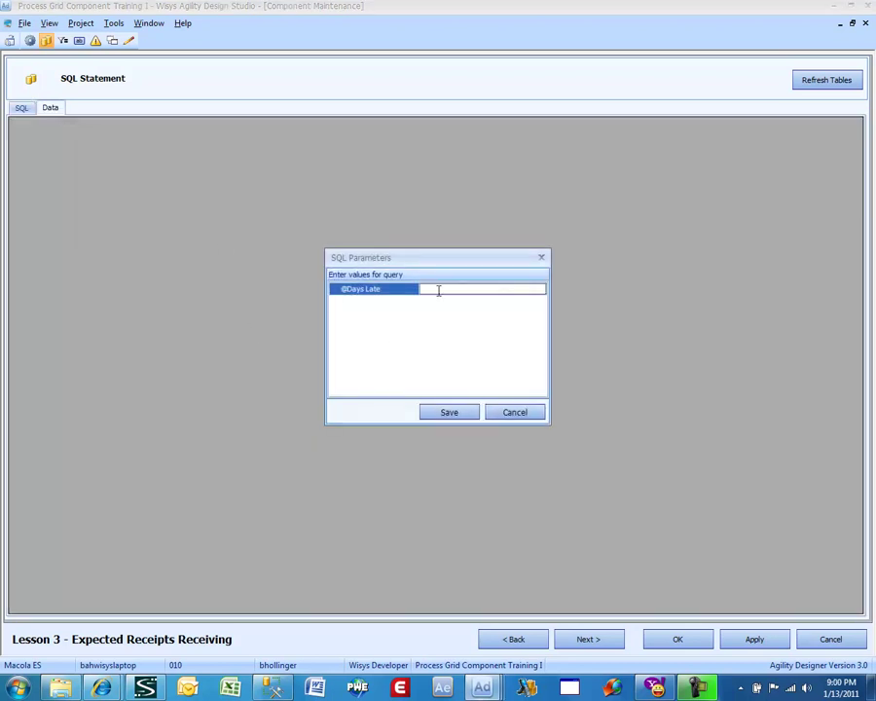
pyautogui.click(446, 288)
pyautogui.write('3000')
pyautogui.click(467, 414)
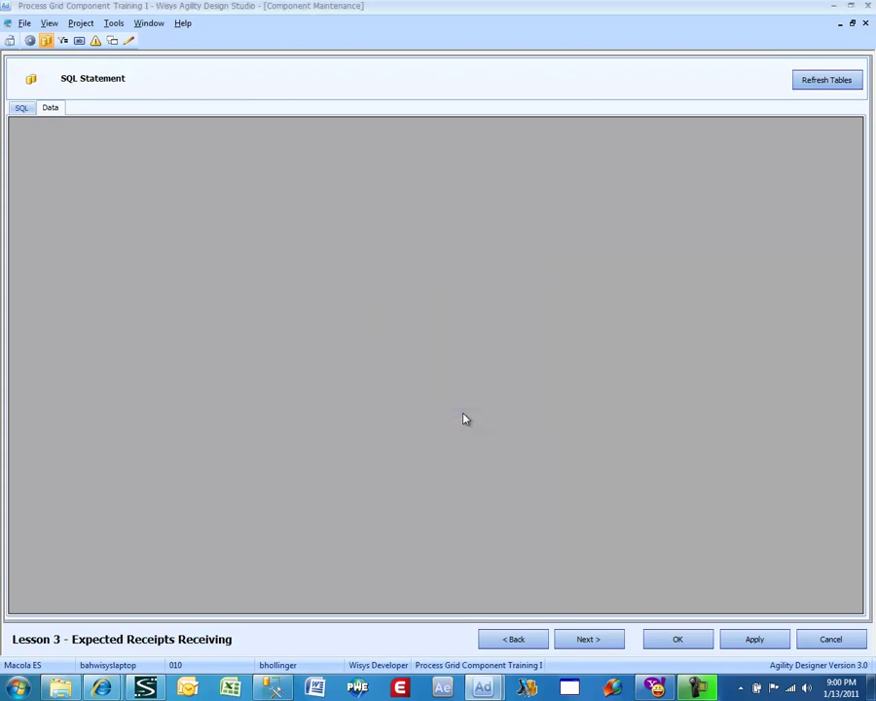
pyautogui.click(22, 108)
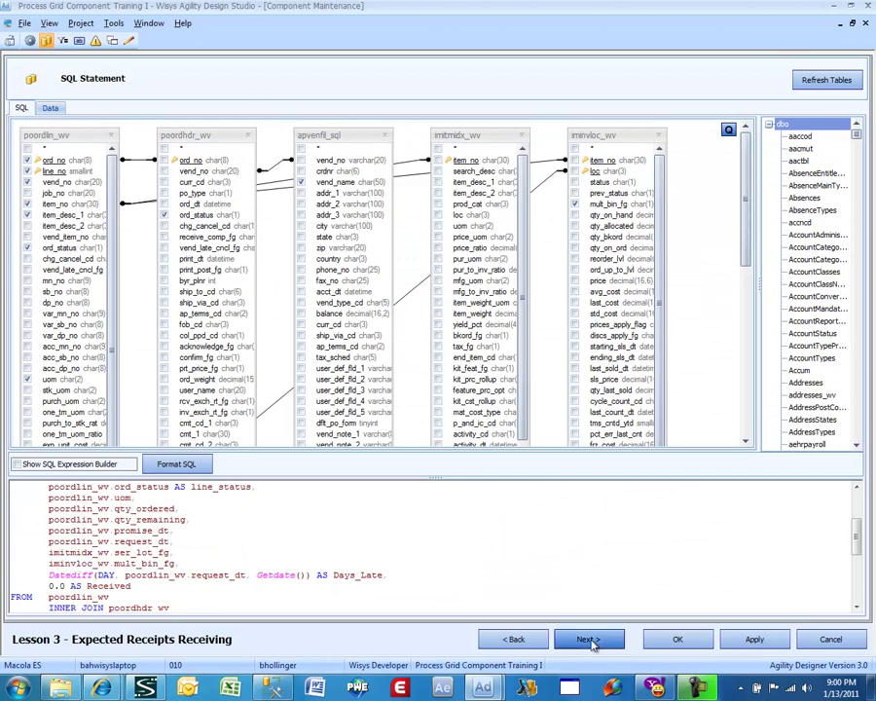
# Add a button to the component with type Transaction/Report and the caption "PO Receipt".
pyautogui.click(588, 639)
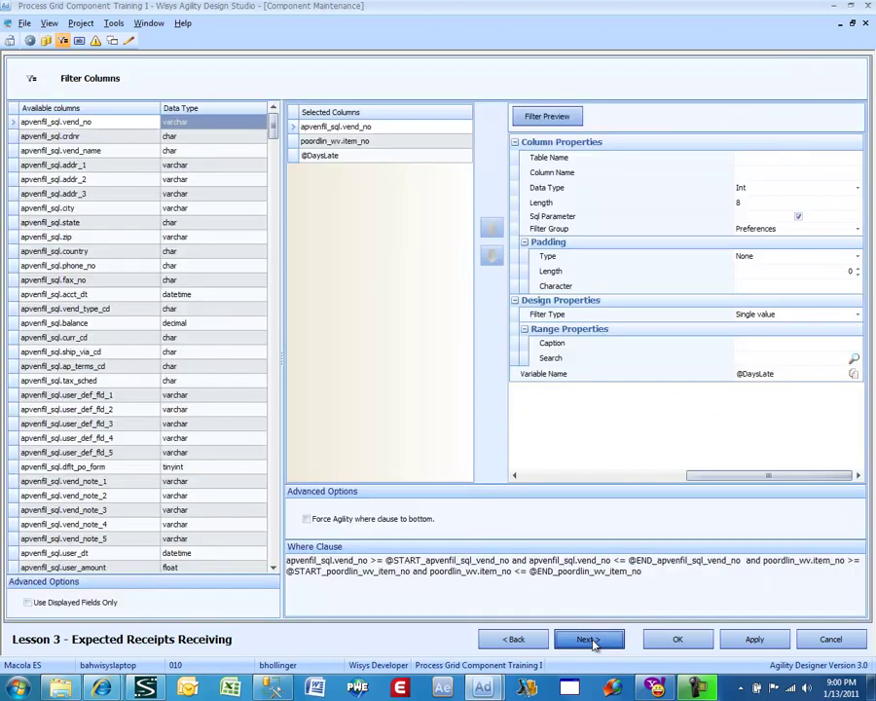
pyautogui.click(589, 639)
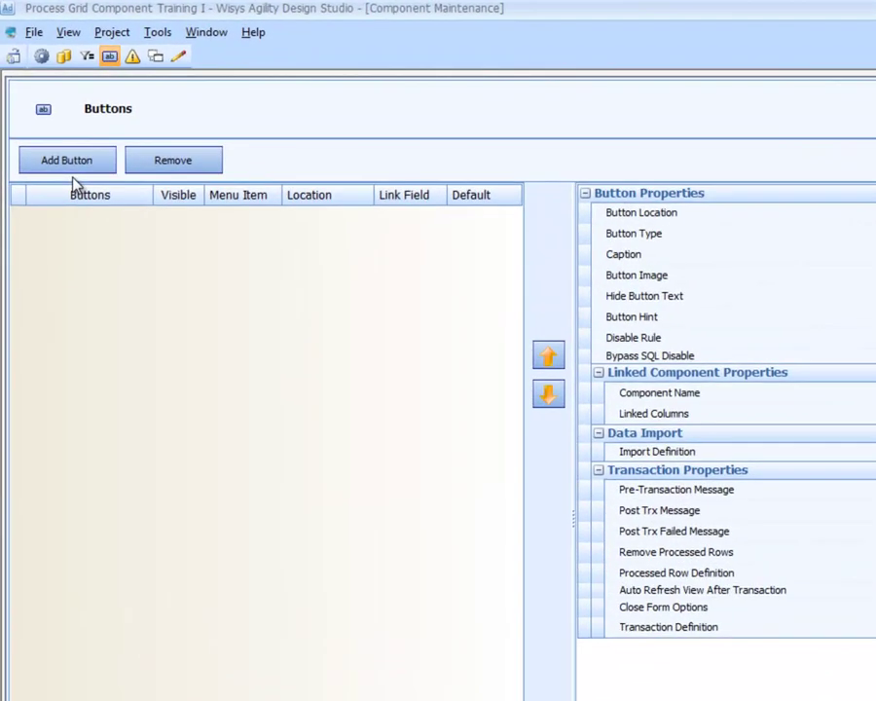
pyautogui.click(68, 162)
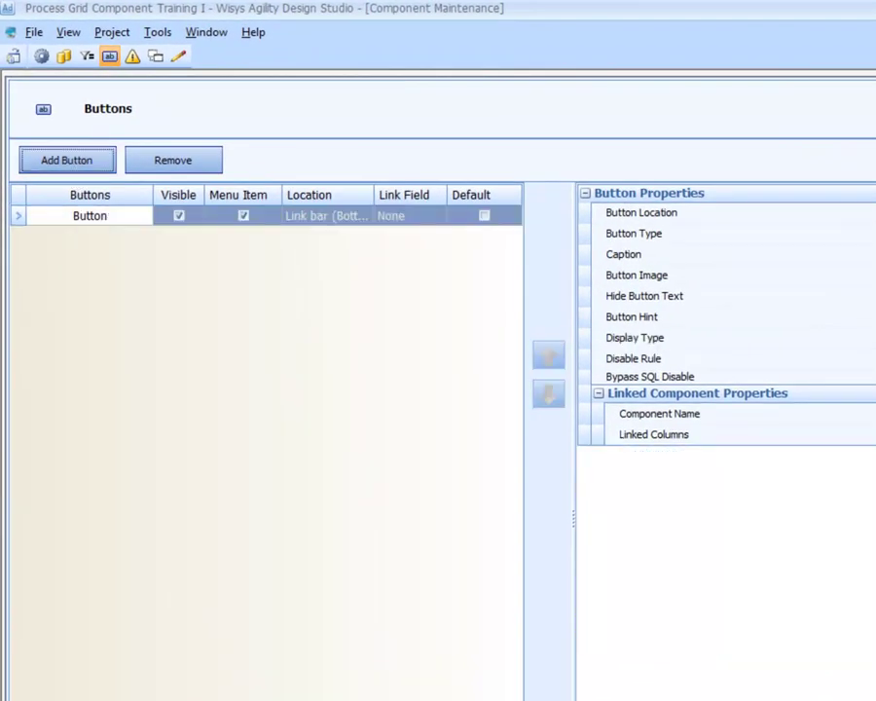
pyautogui.click(638, 234)
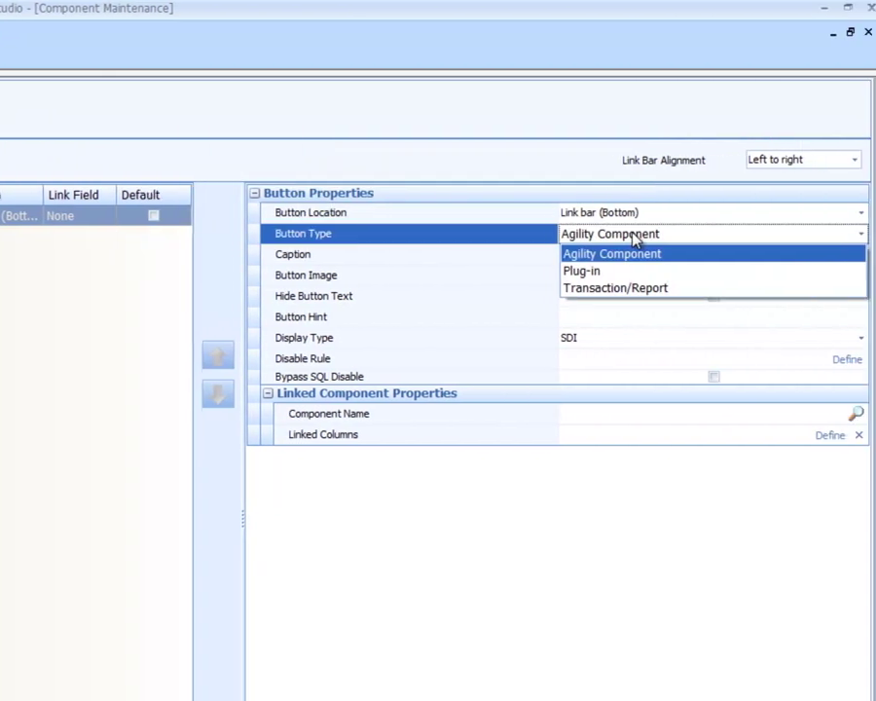
pyautogui.click(639, 290)
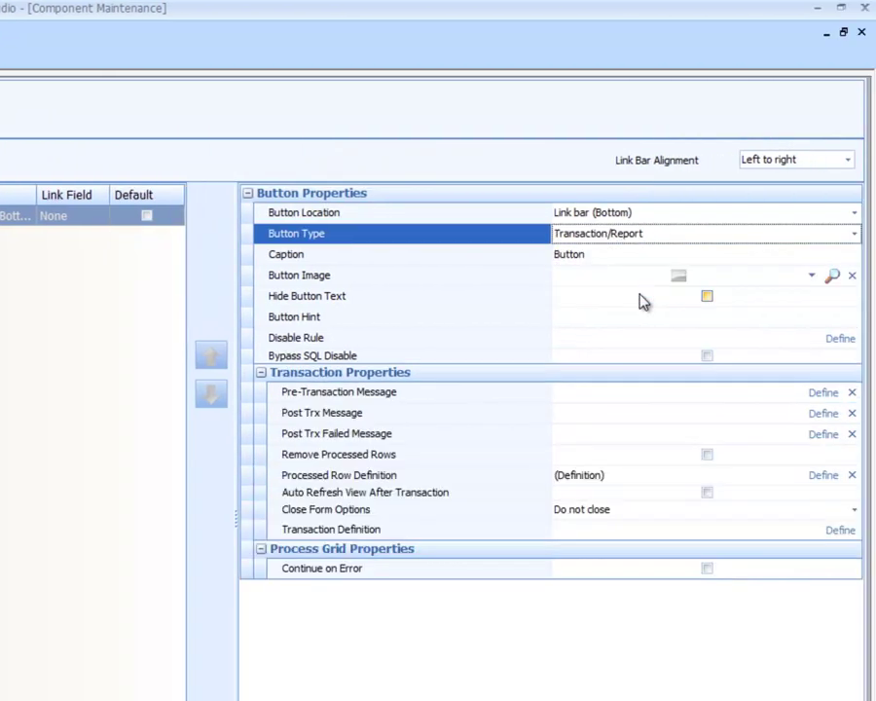
pyautogui.click(588, 254)
pyautogui.doubleClick(588, 254)
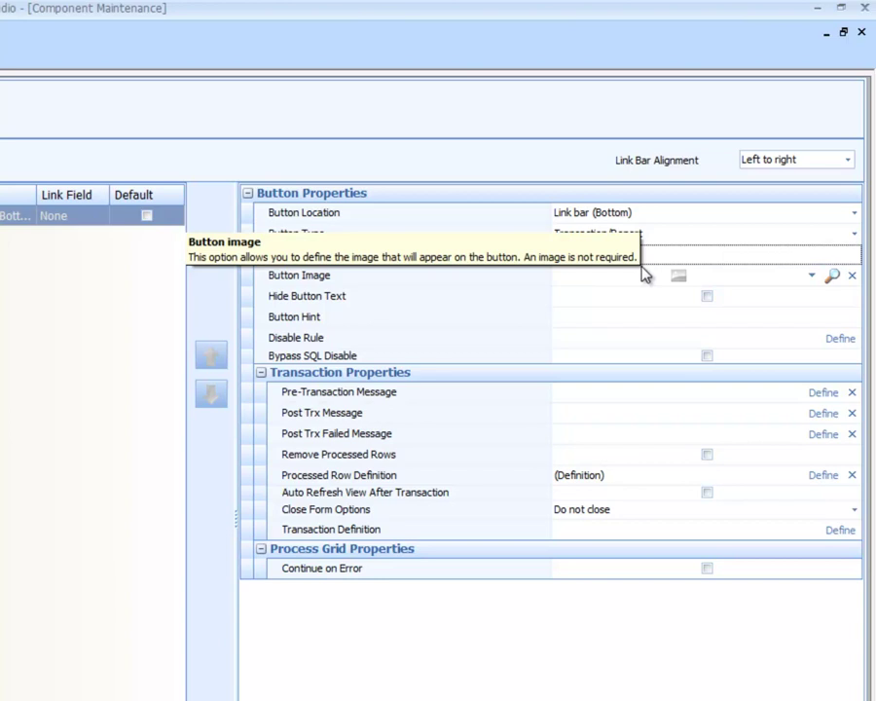
pyautogui.write('PO Receipt')
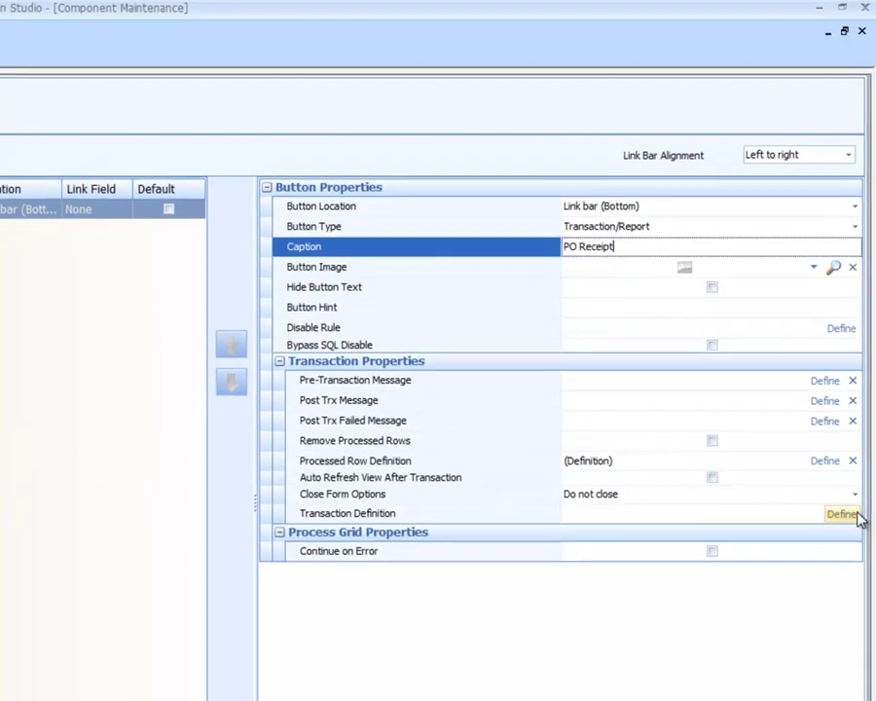
# In the new button's transaction definition, add the PO Receipt transaction to the Detail section, filtering the transaction list by "po".
pyautogui.click(842, 514)
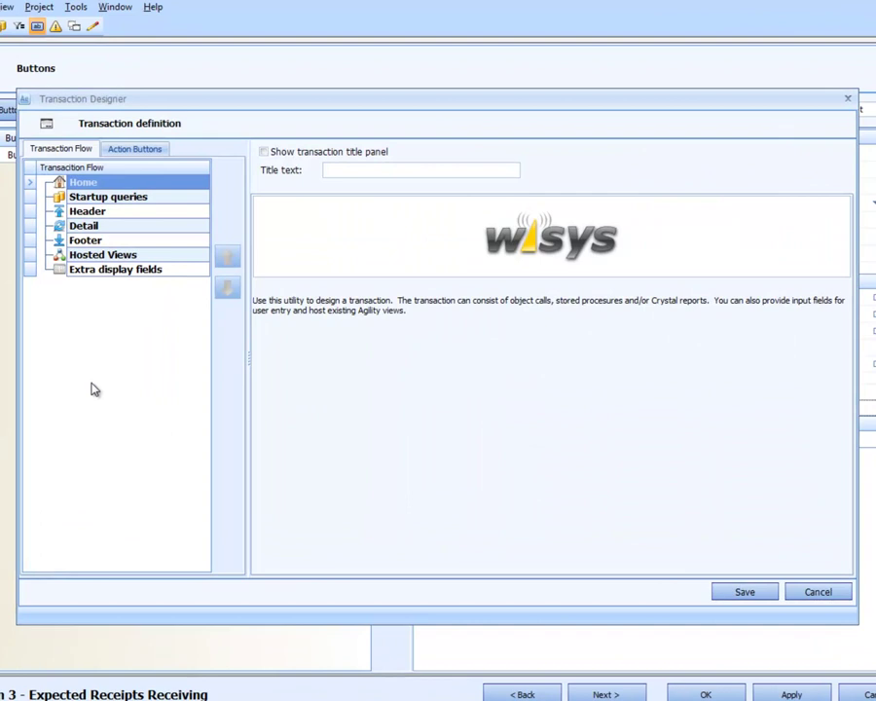
pyautogui.click(116, 213)
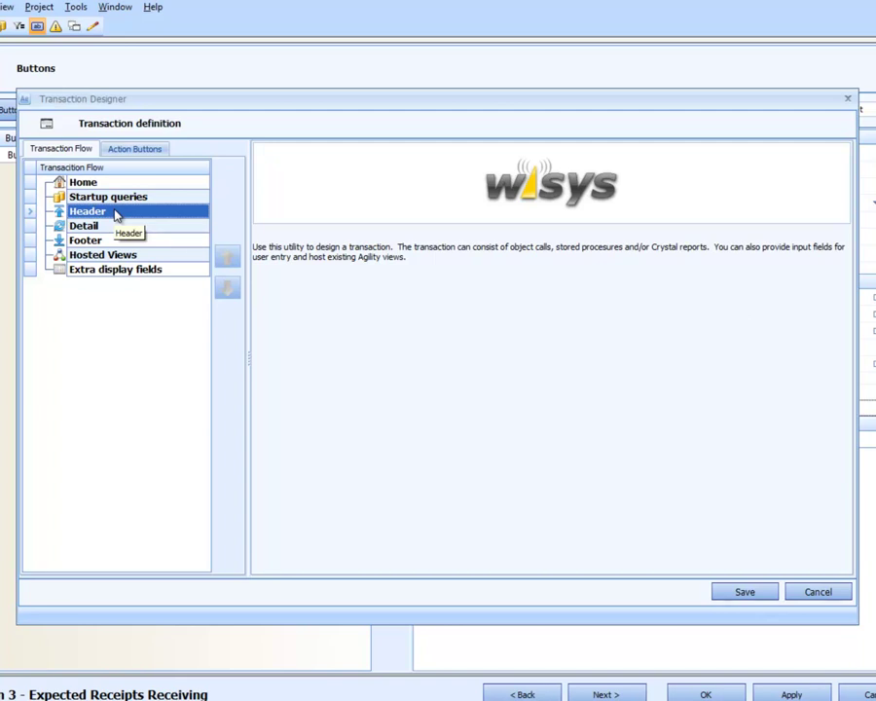
pyautogui.click(116, 226)
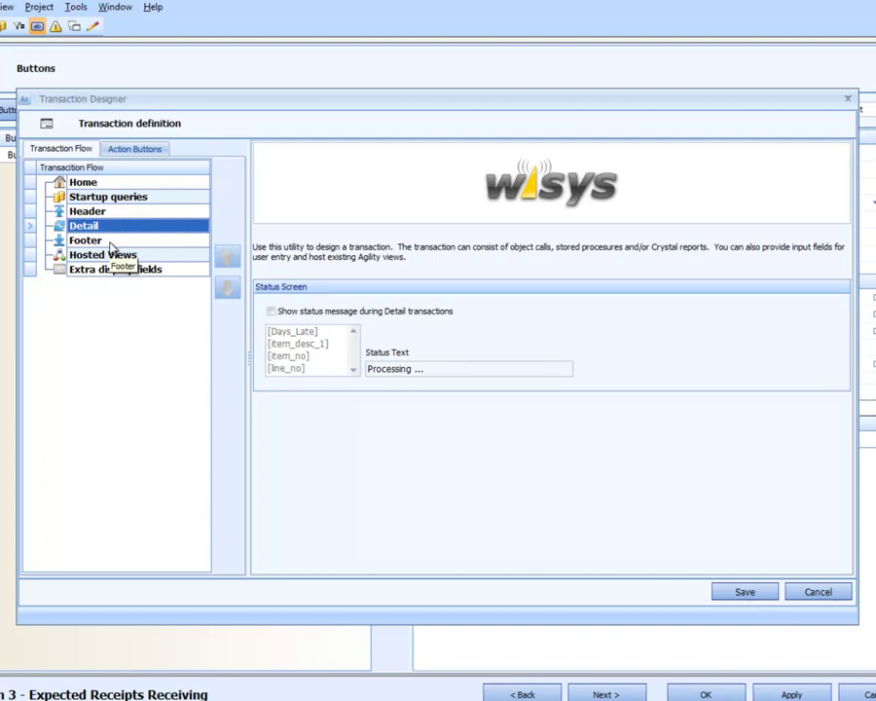
pyautogui.click(111, 245)
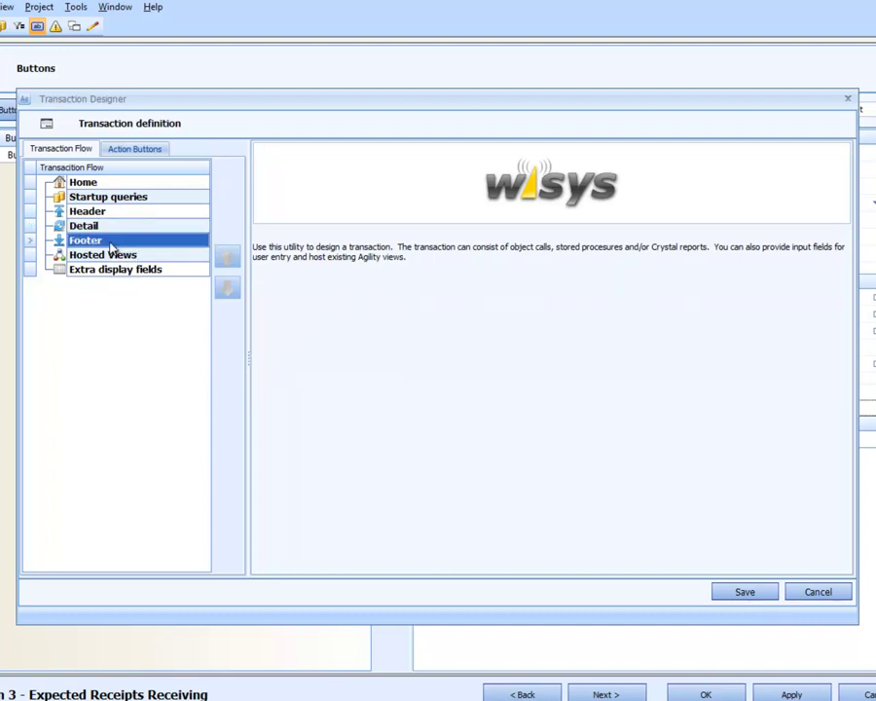
pyautogui.click(118, 227)
pyautogui.rightClick(127, 230)
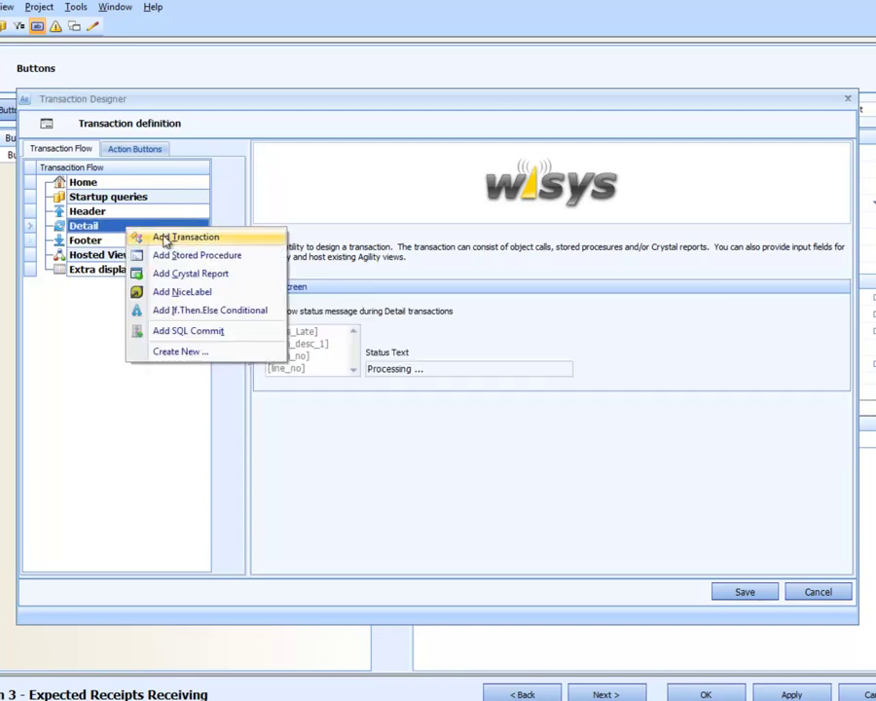
pyautogui.click(166, 239)
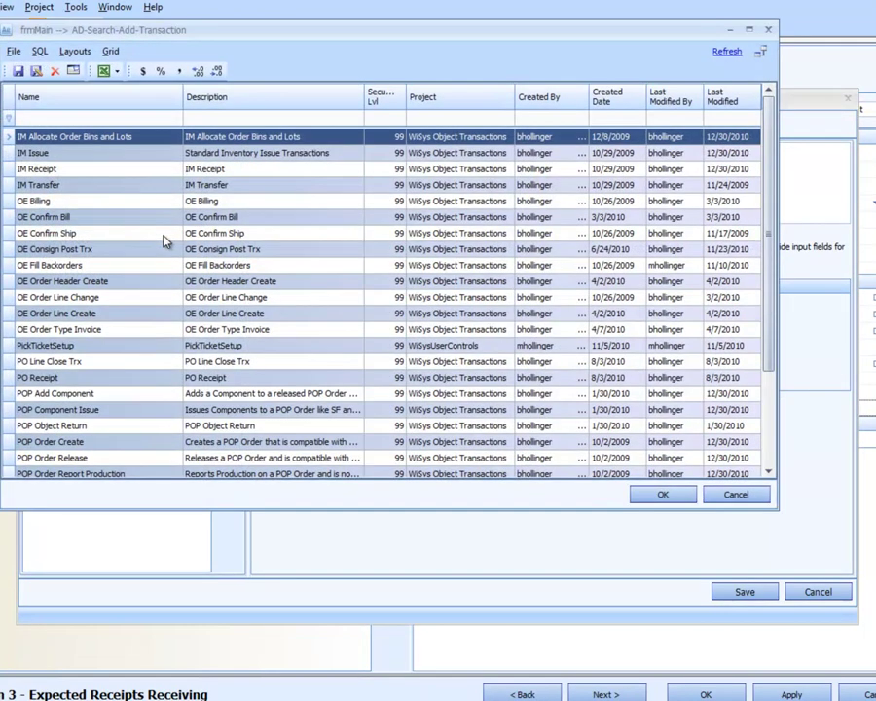
pyautogui.click(87, 121)
pyautogui.write('po')
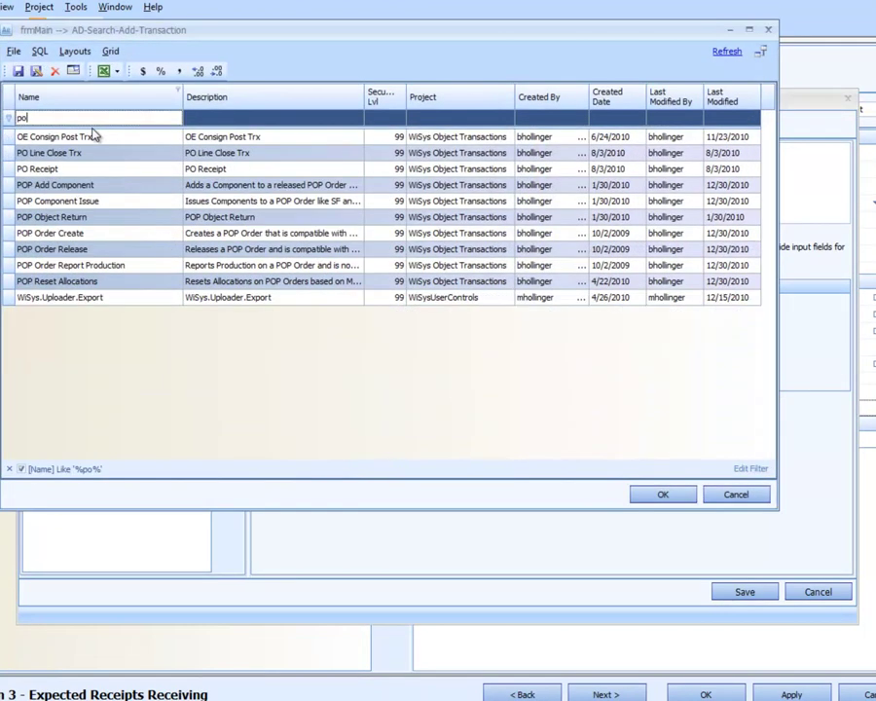
pyautogui.click(59, 170)
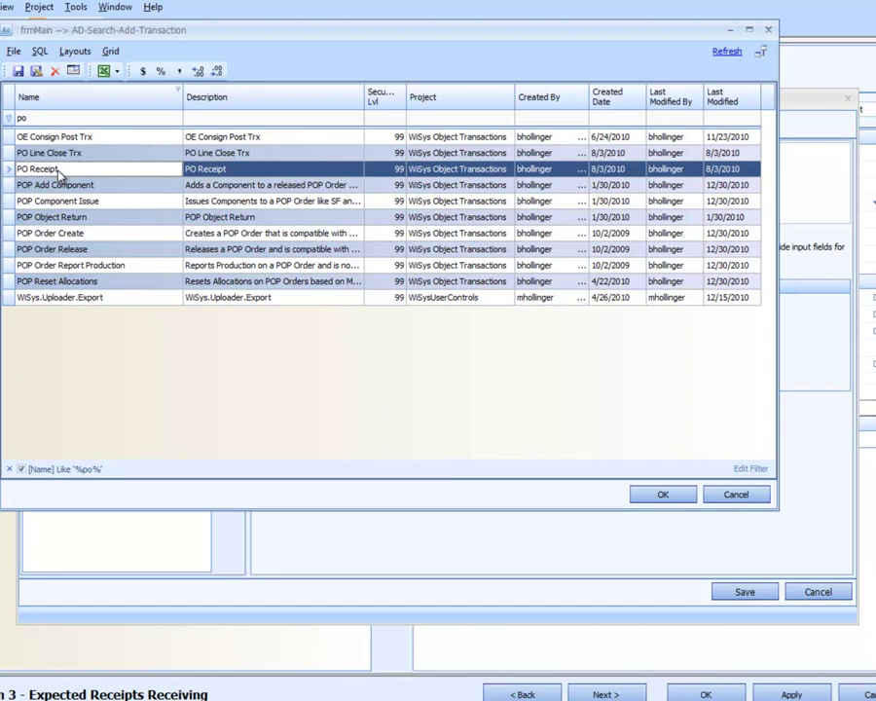
pyautogui.doubleClick(58, 170)
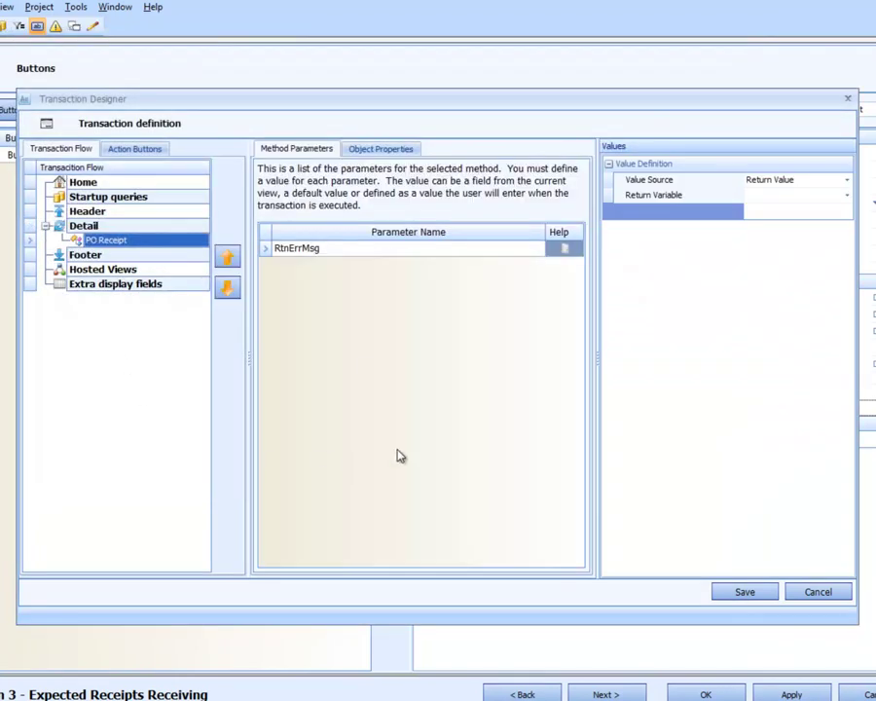
# Set the return variable of the RtnErrMsg method parameter to Error message.
pyautogui.click(417, 253)
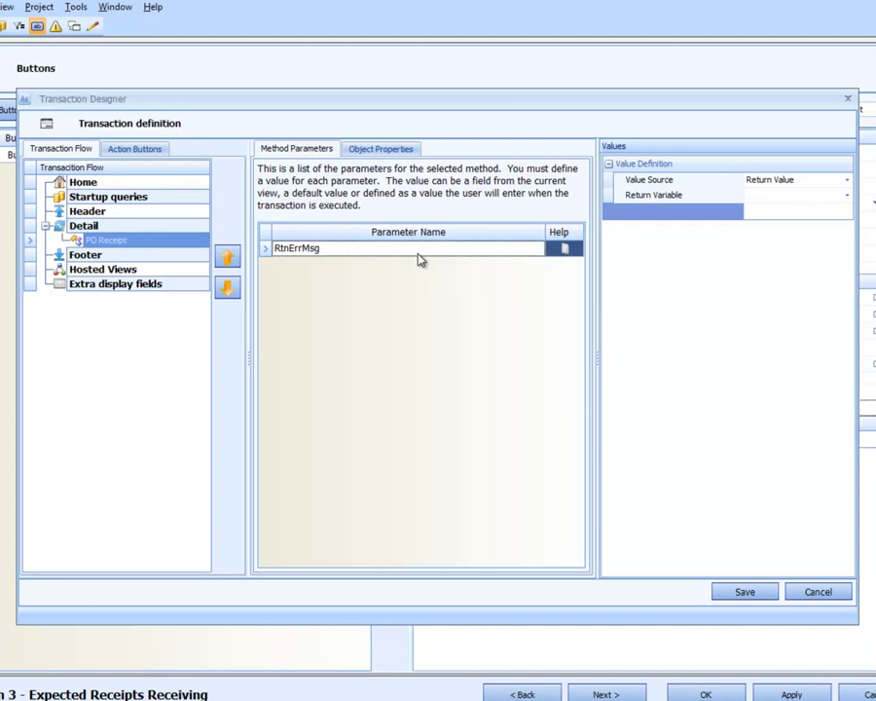
pyautogui.click(785, 196)
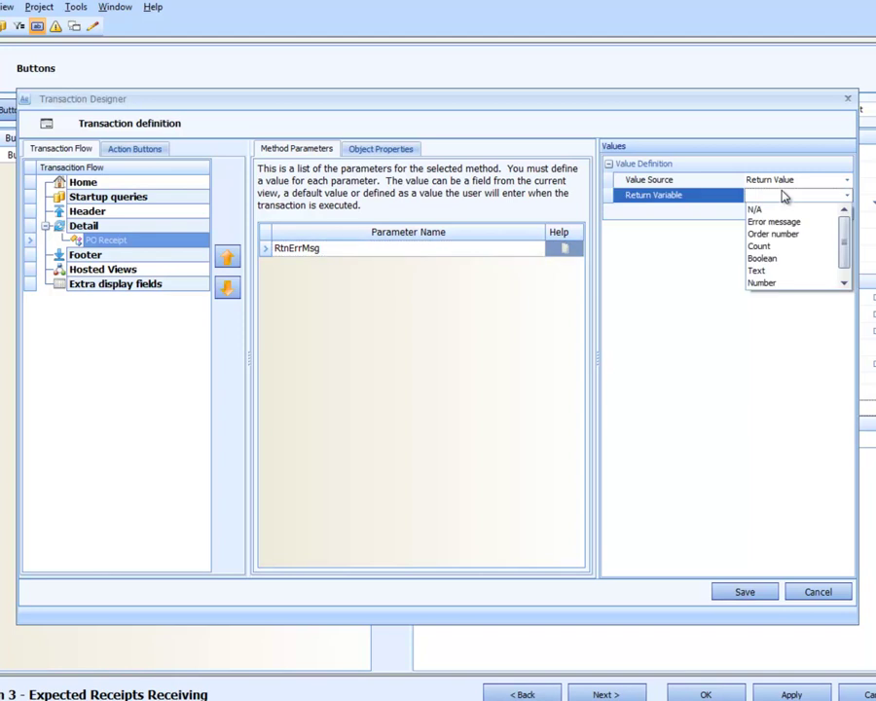
pyautogui.click(776, 221)
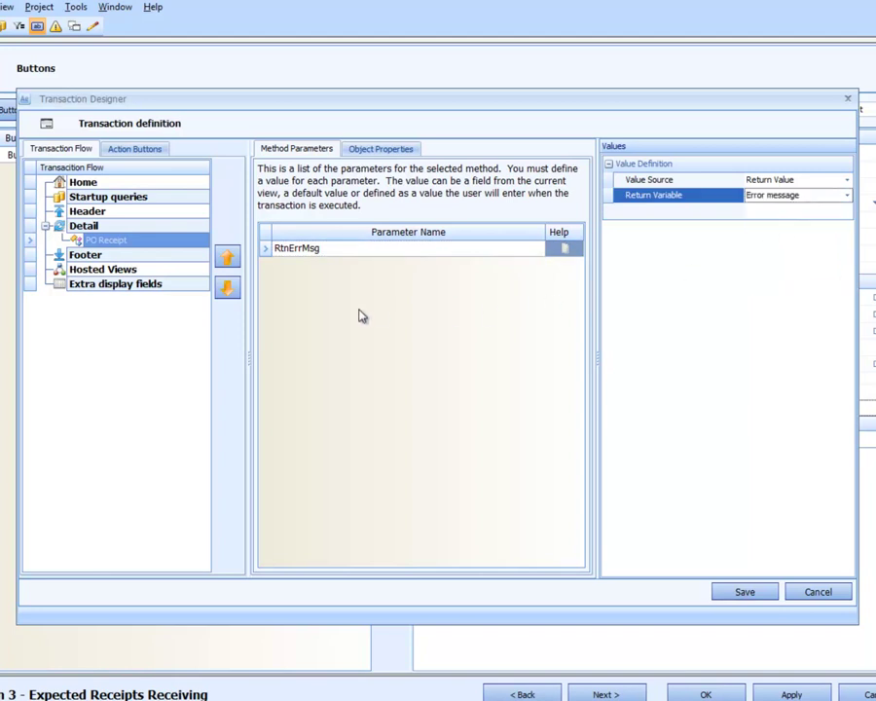
# In the PO Receipt object properties, give CloseLine a Default value source with the Boolean value False.
pyautogui.click(365, 150)
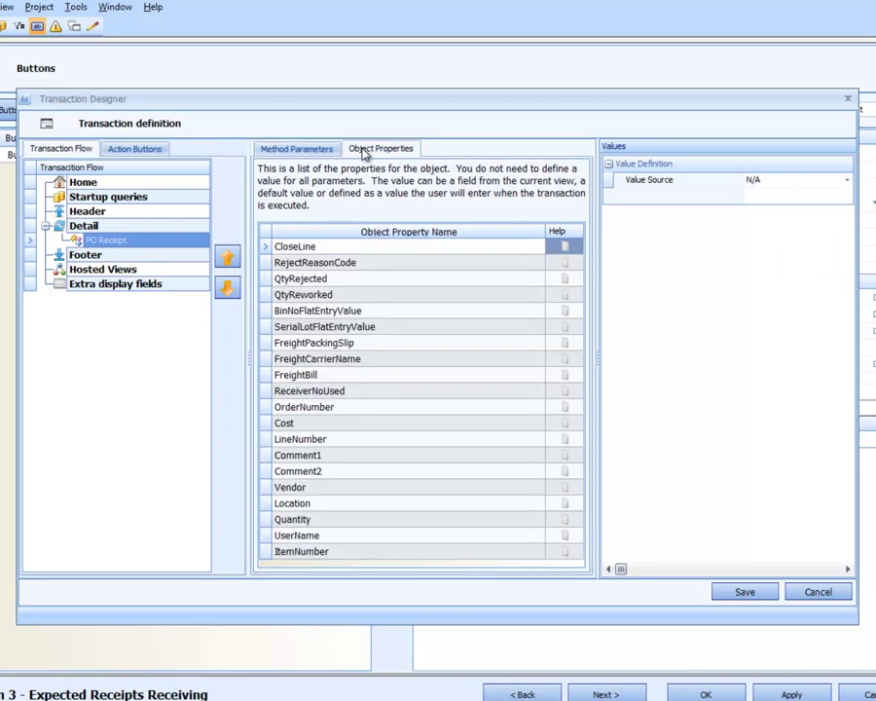
pyautogui.click(357, 250)
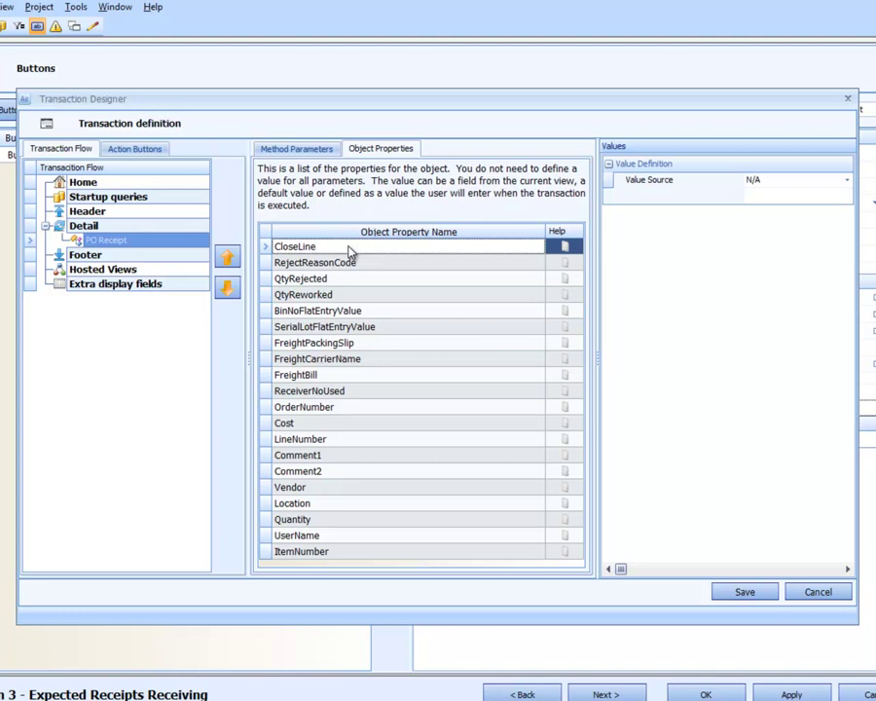
pyautogui.click(805, 185)
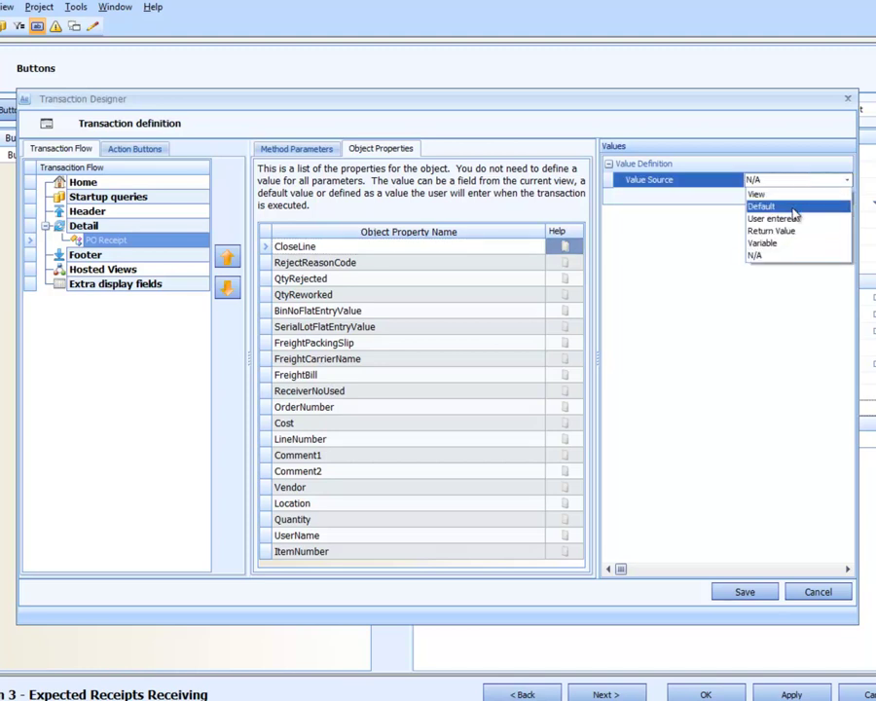
pyautogui.click(791, 206)
pyautogui.click(796, 218)
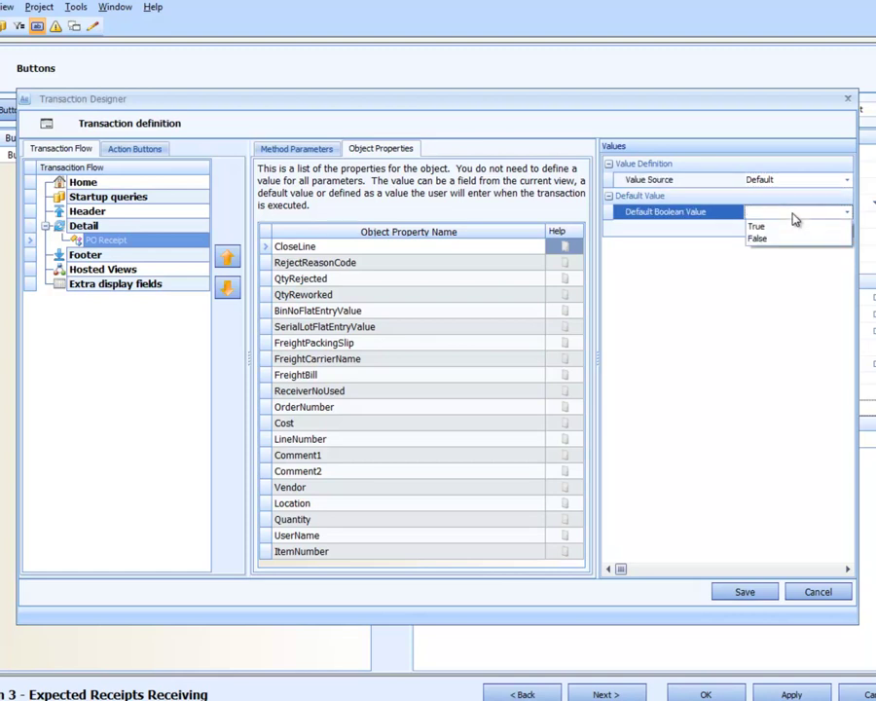
pyautogui.click(788, 237)
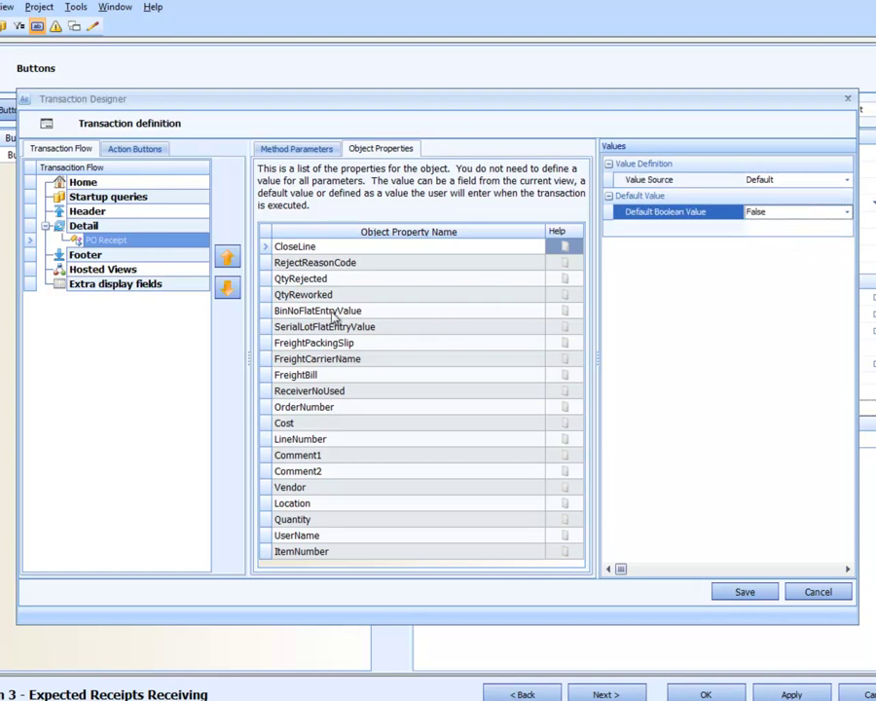
# Map the OrderNumber property to the View value source with ord_no as its source column.
pyautogui.click(314, 424)
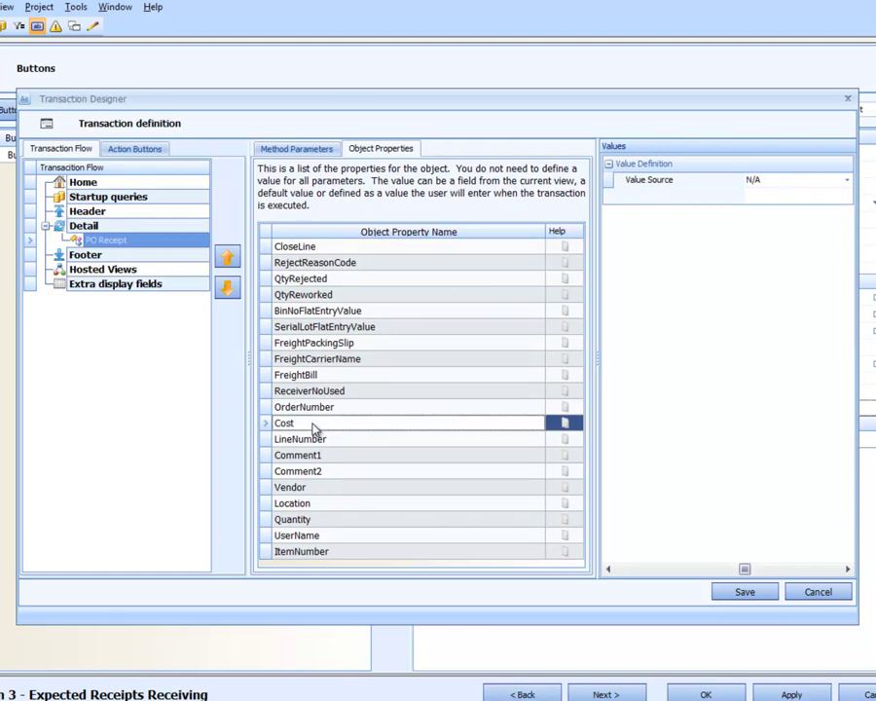
pyautogui.click(316, 410)
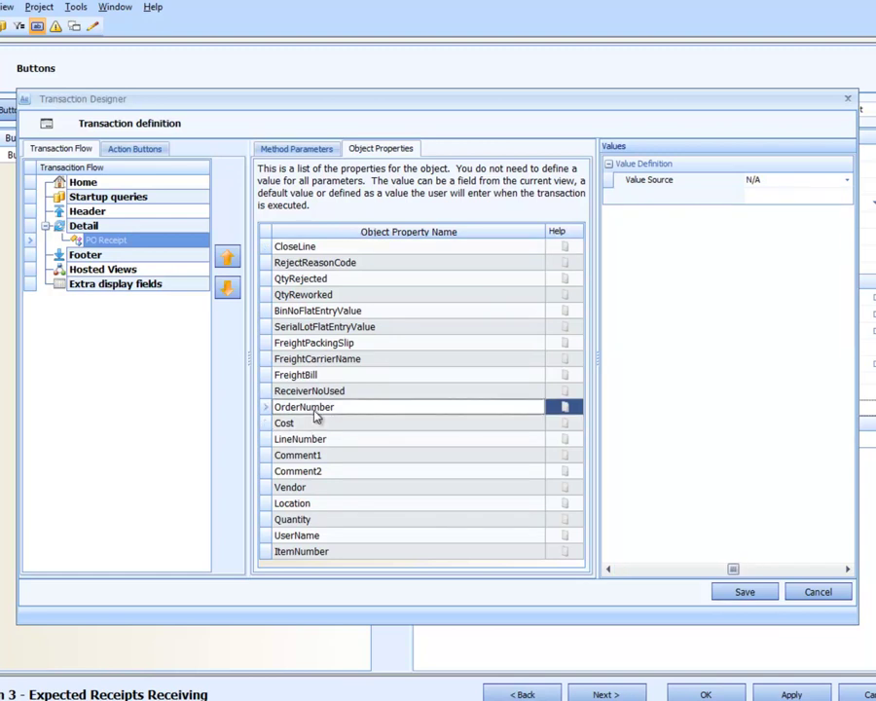
pyautogui.click(752, 185)
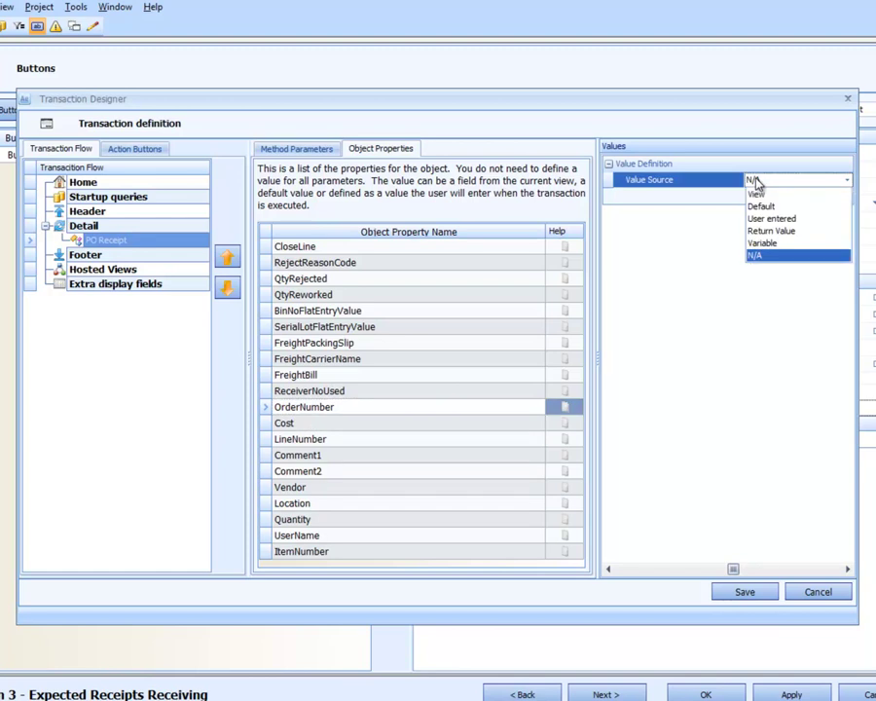
pyautogui.click(760, 195)
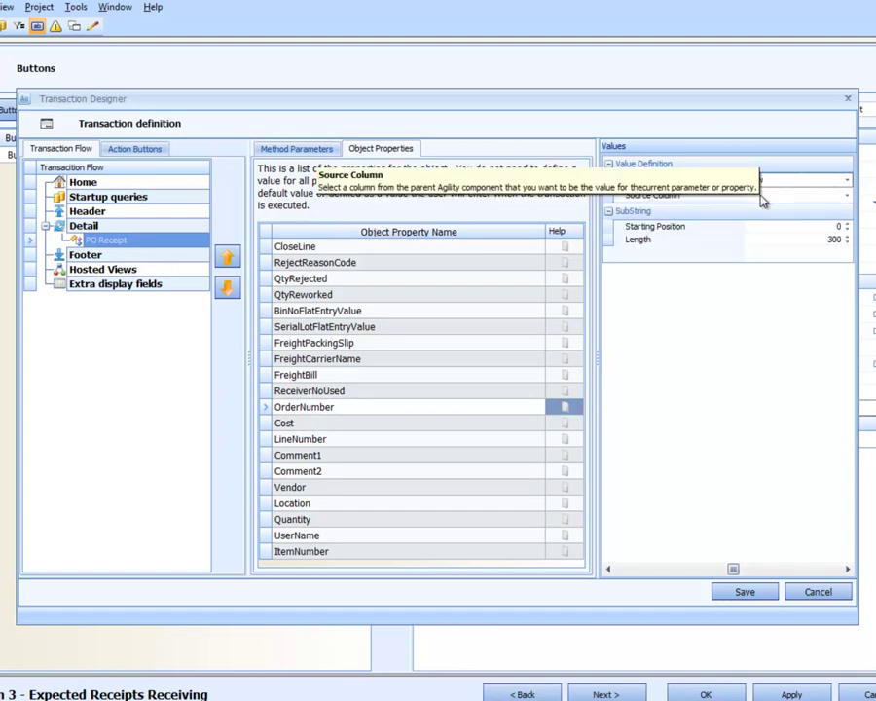
pyautogui.click(763, 198)
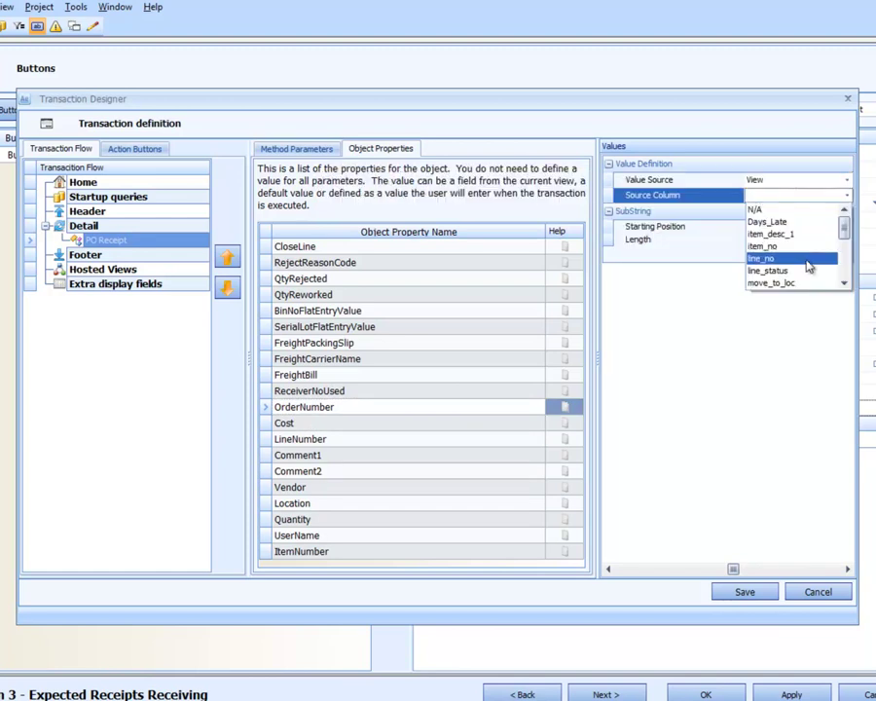
pyautogui.click(771, 211)
pyautogui.write('ord_no')
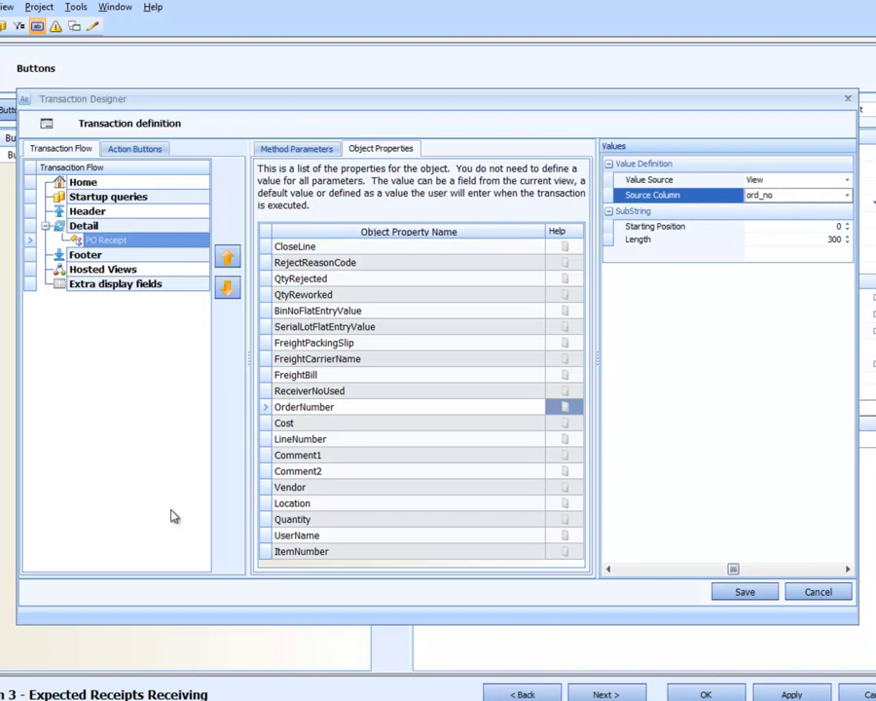
# Give the Cost property a Default value source with the default number -1.
pyautogui.click(294, 424)
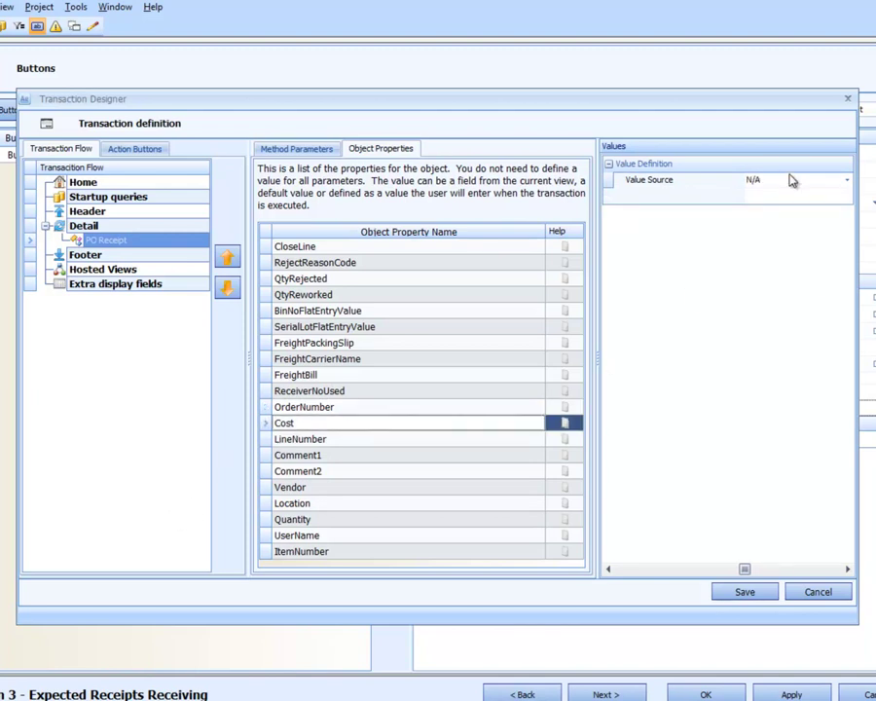
pyautogui.click(736, 181)
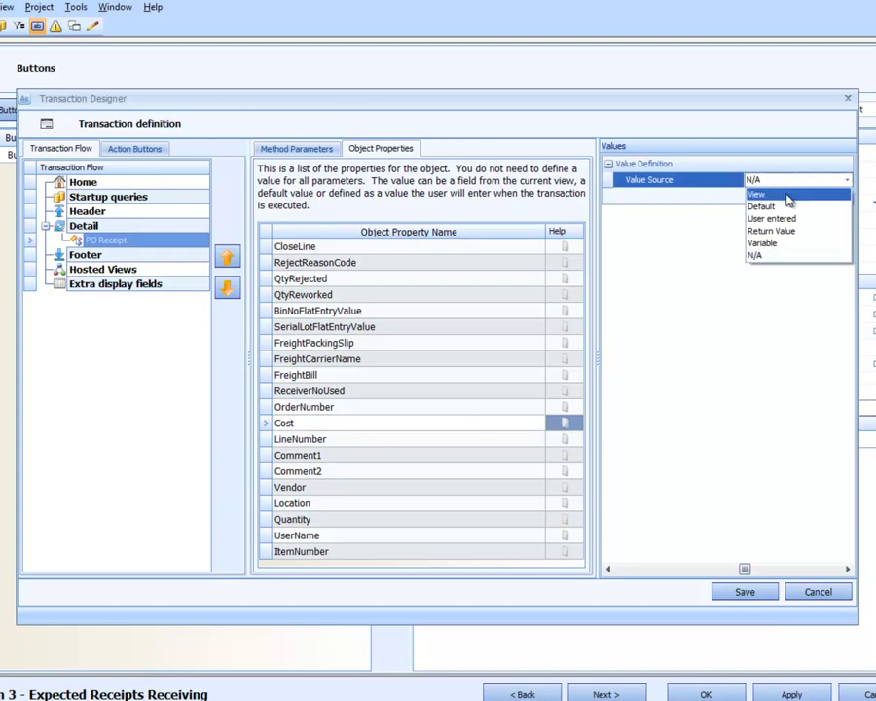
pyautogui.click(765, 207)
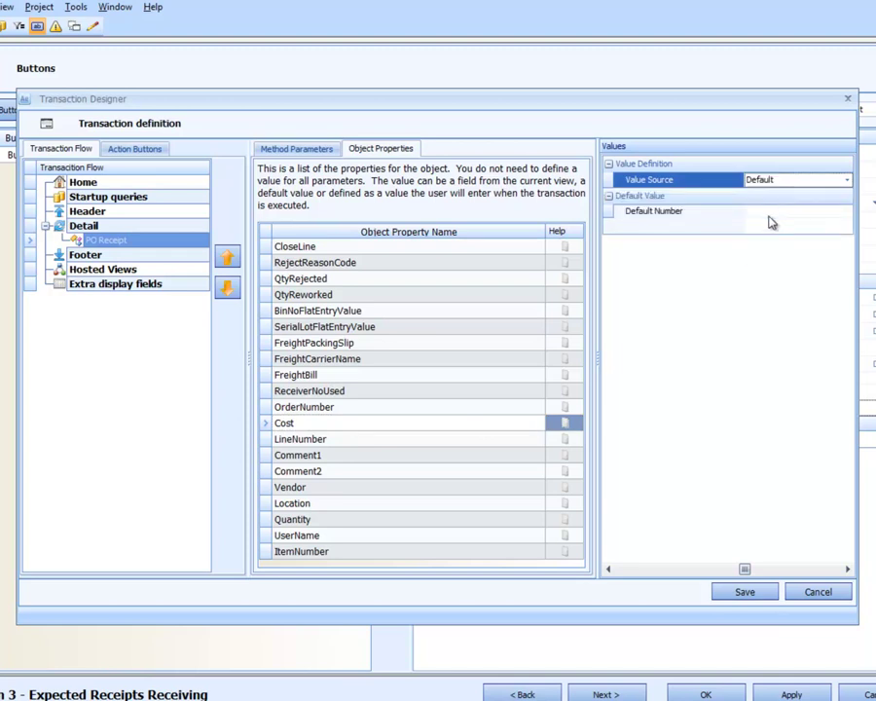
pyautogui.click(769, 213)
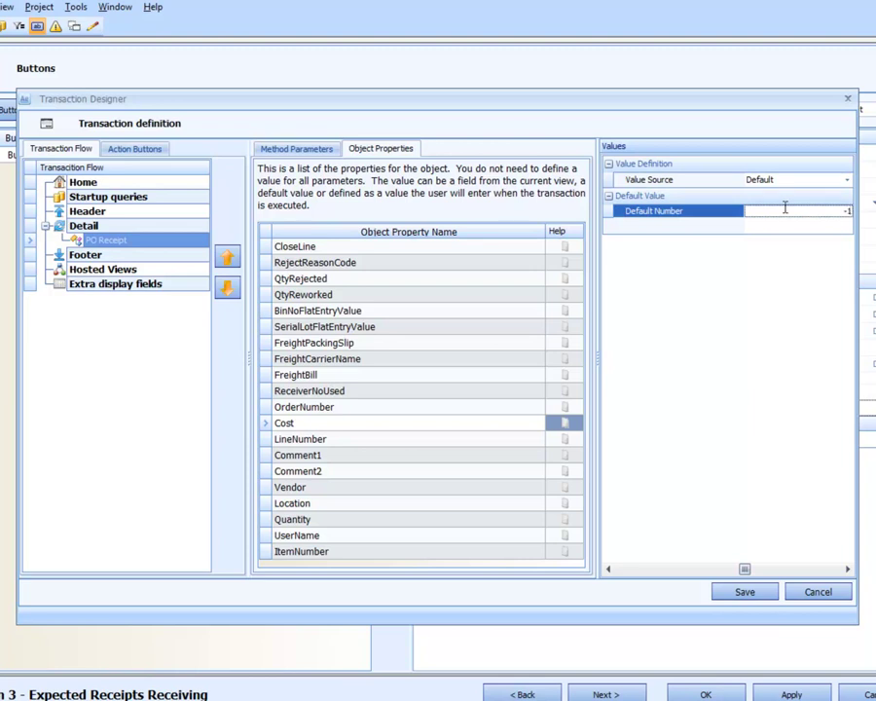
# Map the LineNumber property to the View value source with line_no as its source column.
pyautogui.click(506, 443)
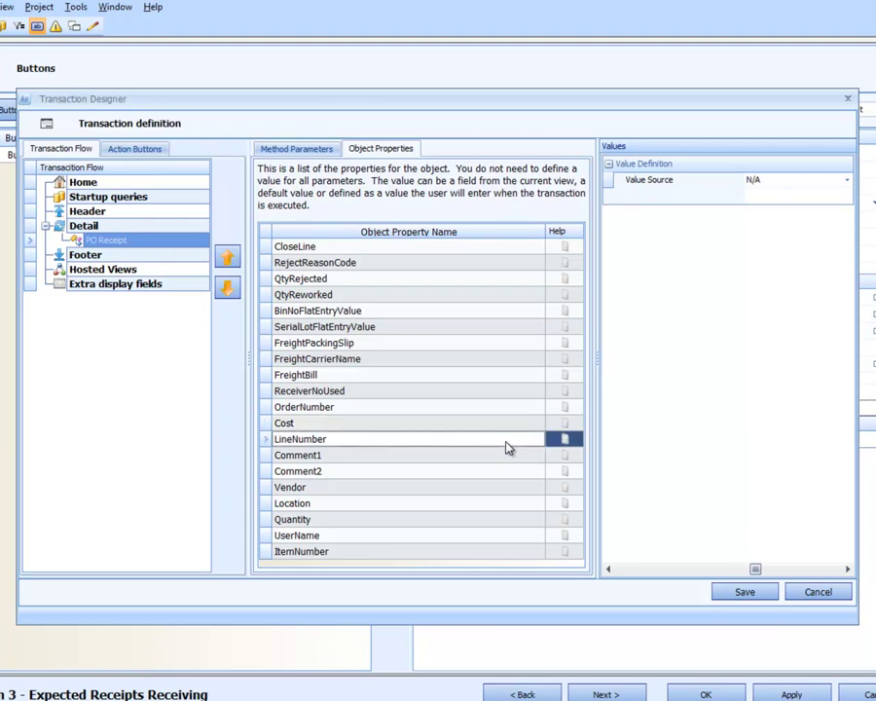
pyautogui.click(787, 191)
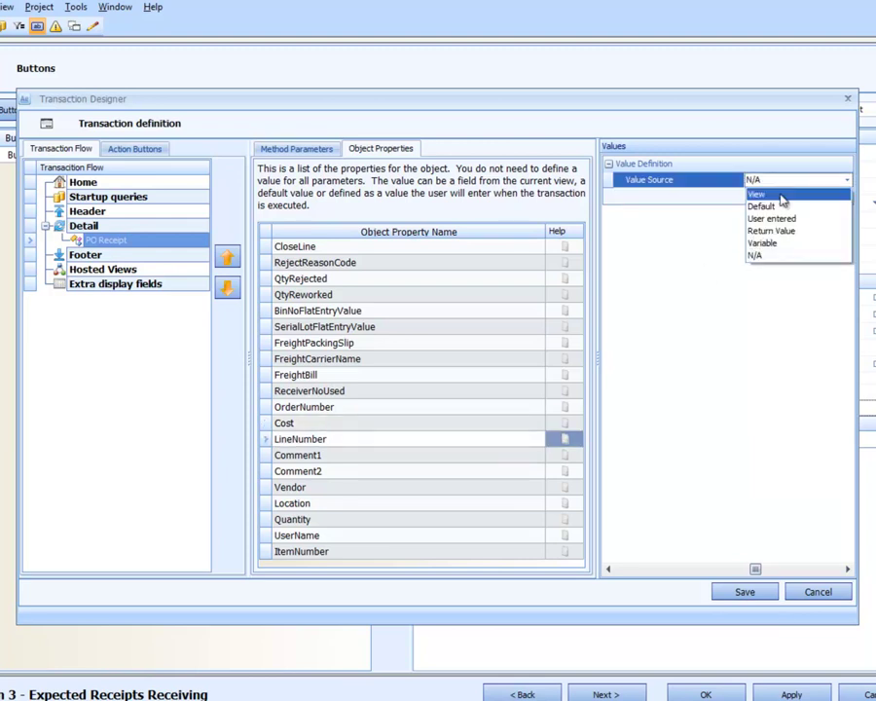
pyautogui.click(783, 197)
pyautogui.click(783, 197)
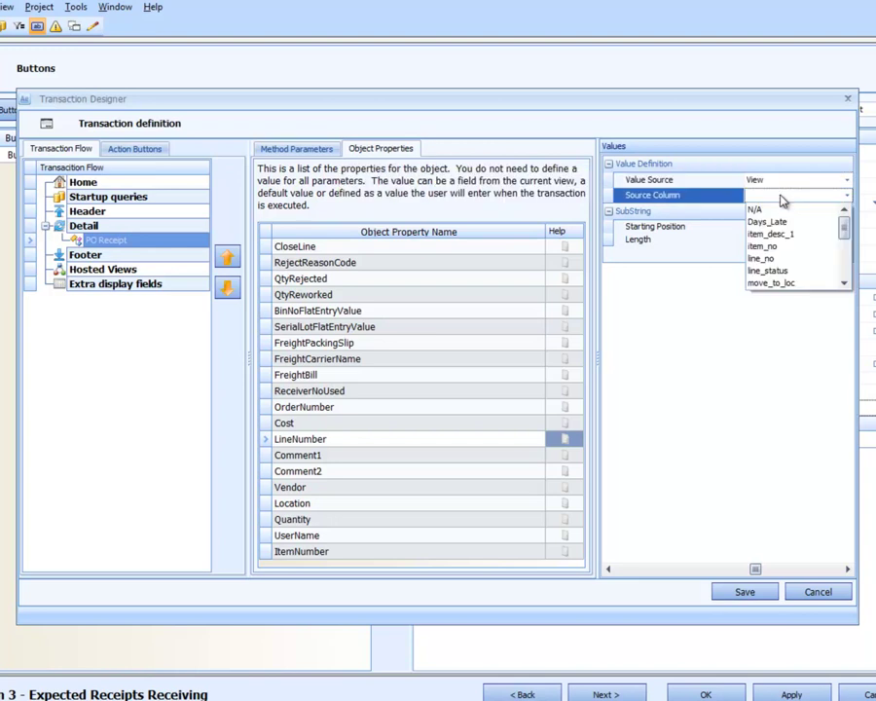
pyautogui.write('line_no')
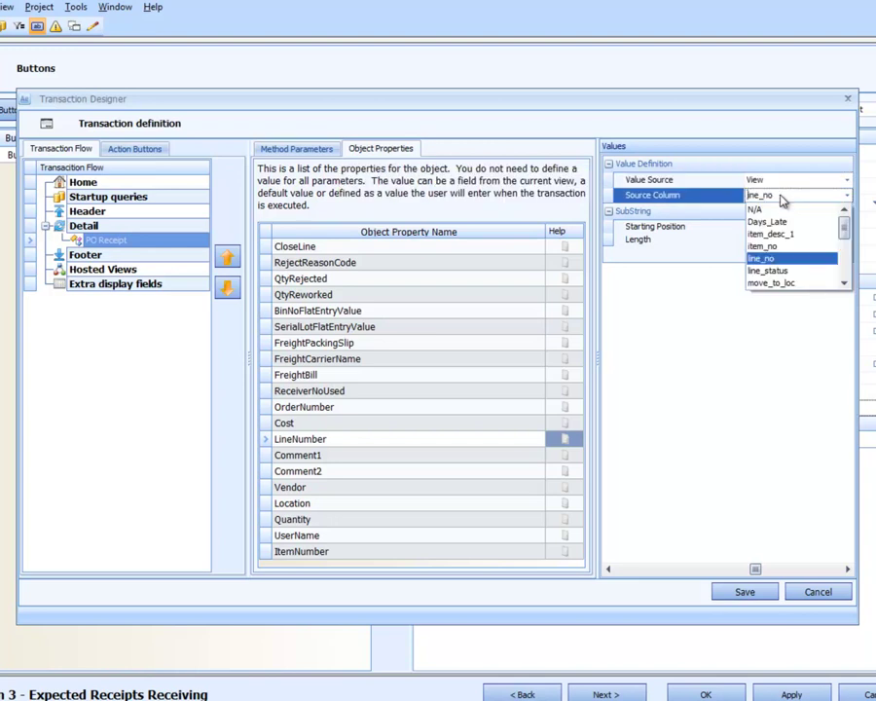
pyautogui.click(784, 258)
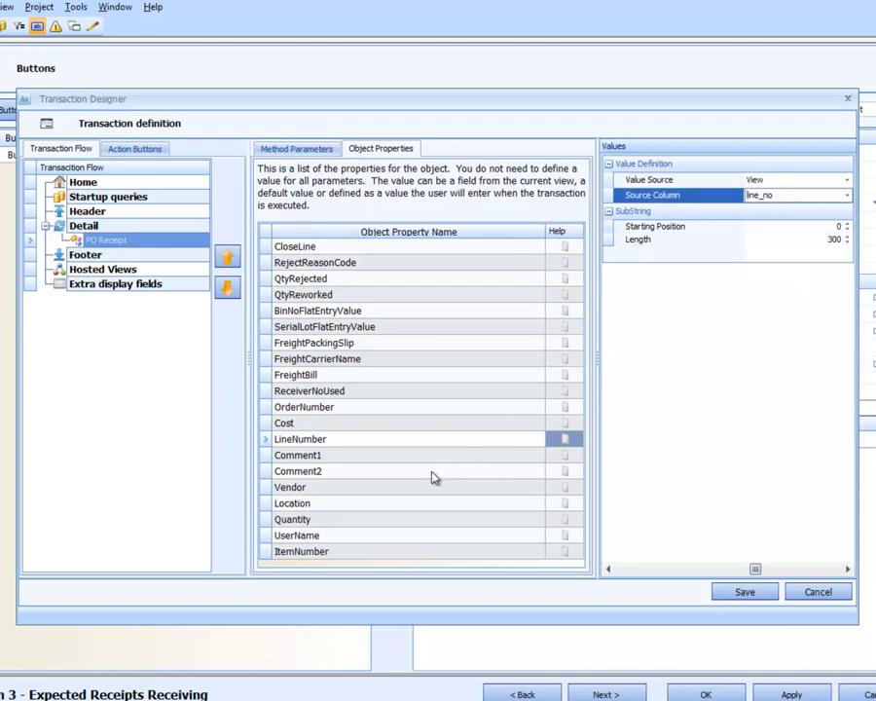
# Map the Vendor property to the View value source with vend_no as its source column.
pyautogui.click(277, 487)
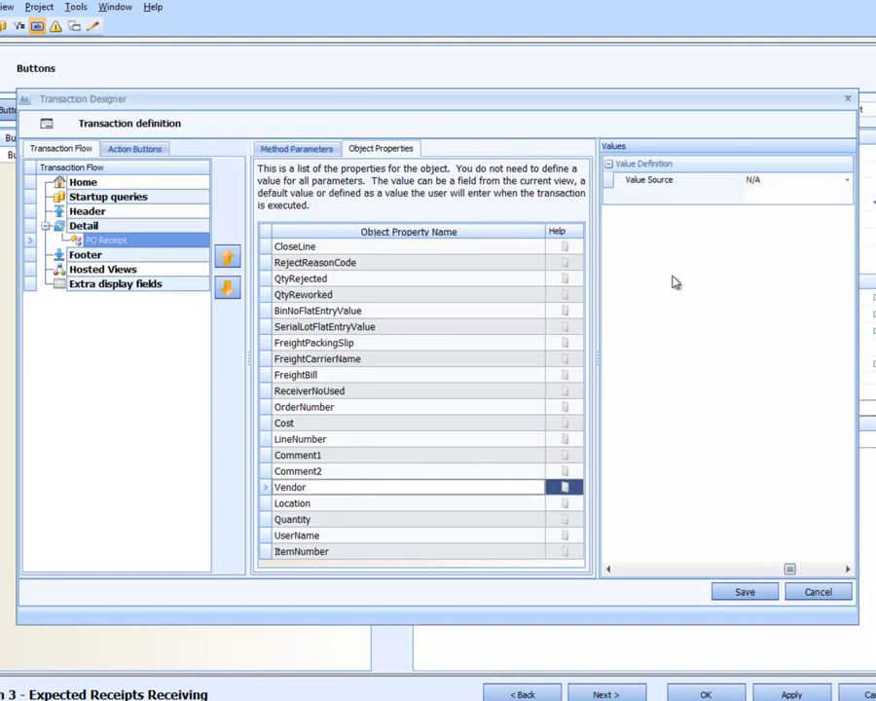
pyautogui.click(787, 181)
pyautogui.click(778, 194)
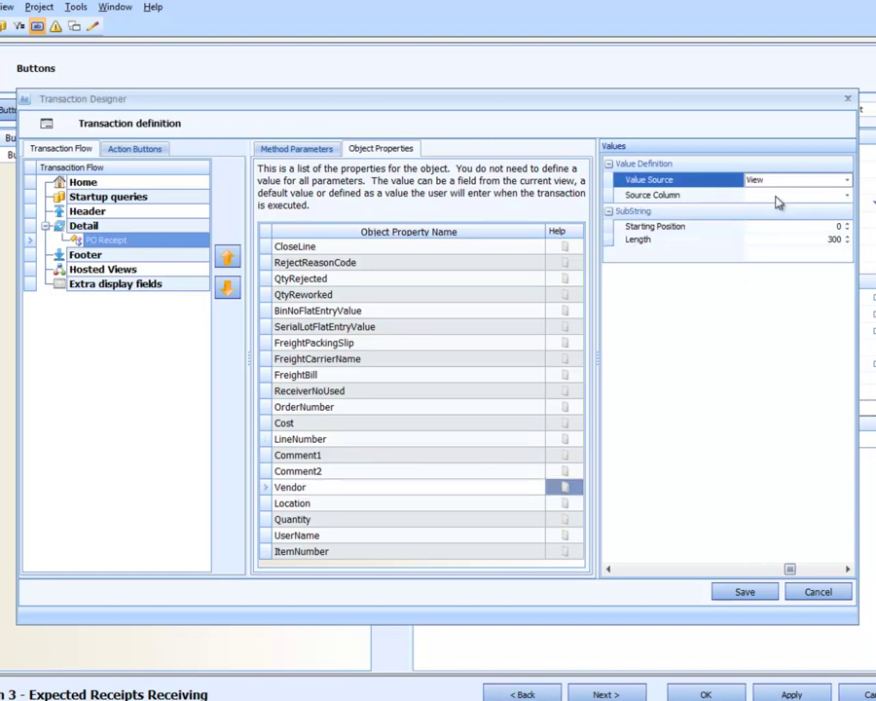
pyautogui.click(779, 199)
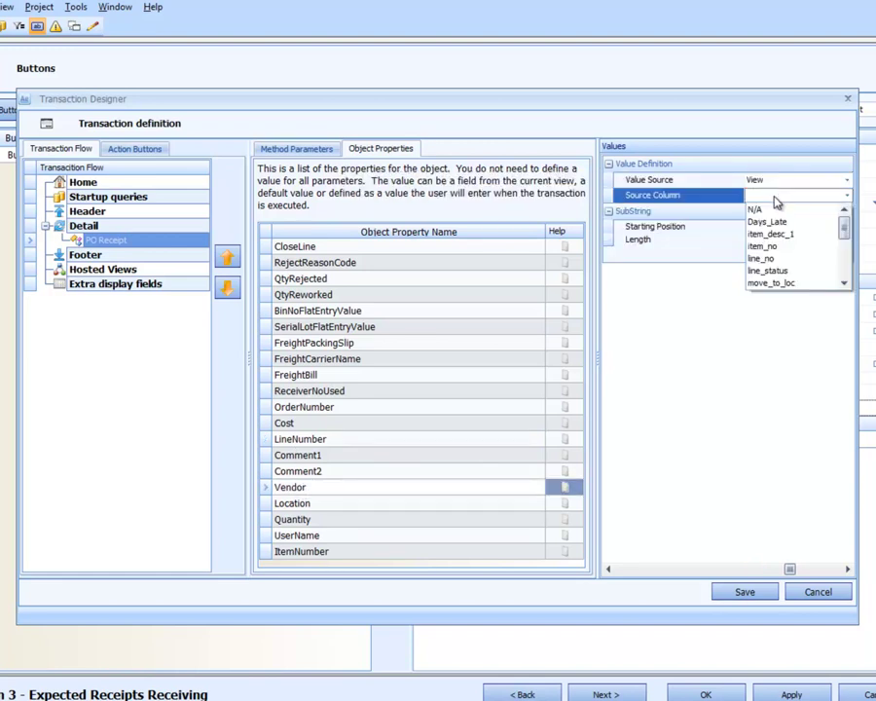
pyautogui.write('vend_name')
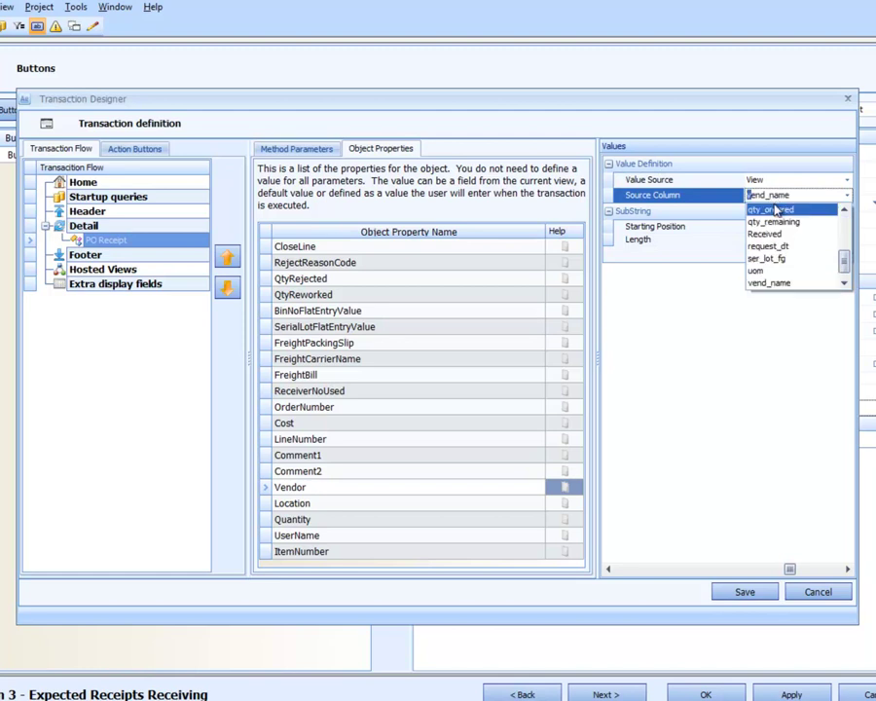
pyautogui.click(844, 282)
pyautogui.click(823, 283)
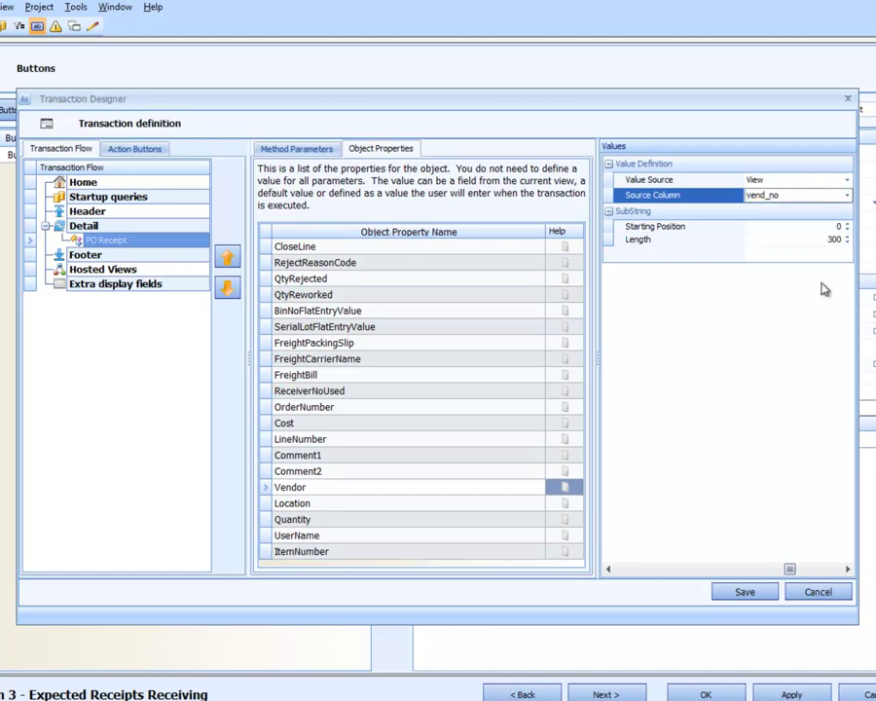
# Map the Location property to the View value source with move_to_loc as its source column.
pyautogui.click(349, 507)
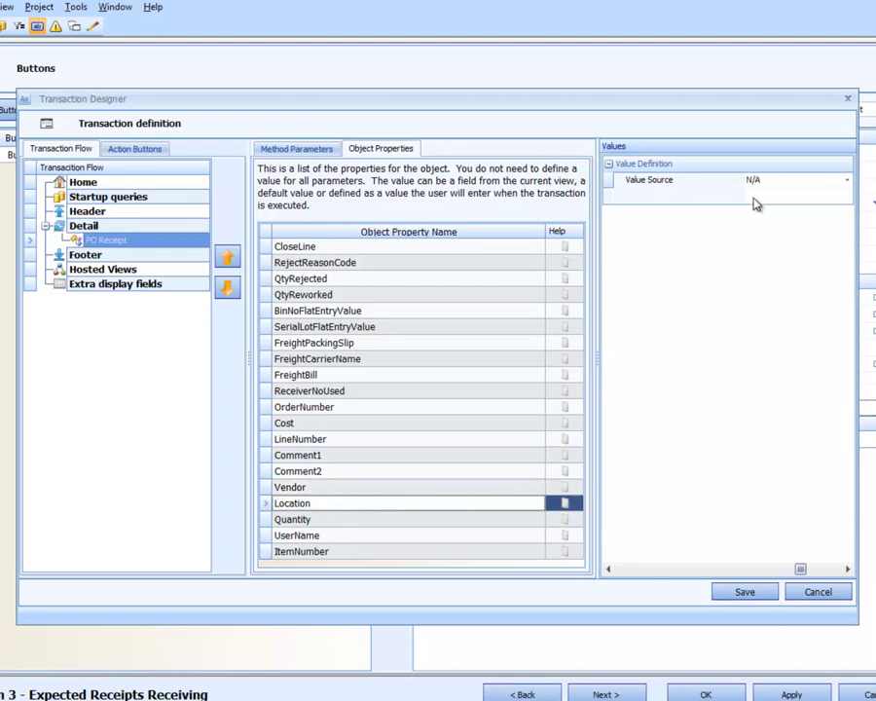
pyautogui.click(776, 182)
pyautogui.click(778, 195)
pyautogui.click(775, 199)
pyautogui.write('move_to_loc')
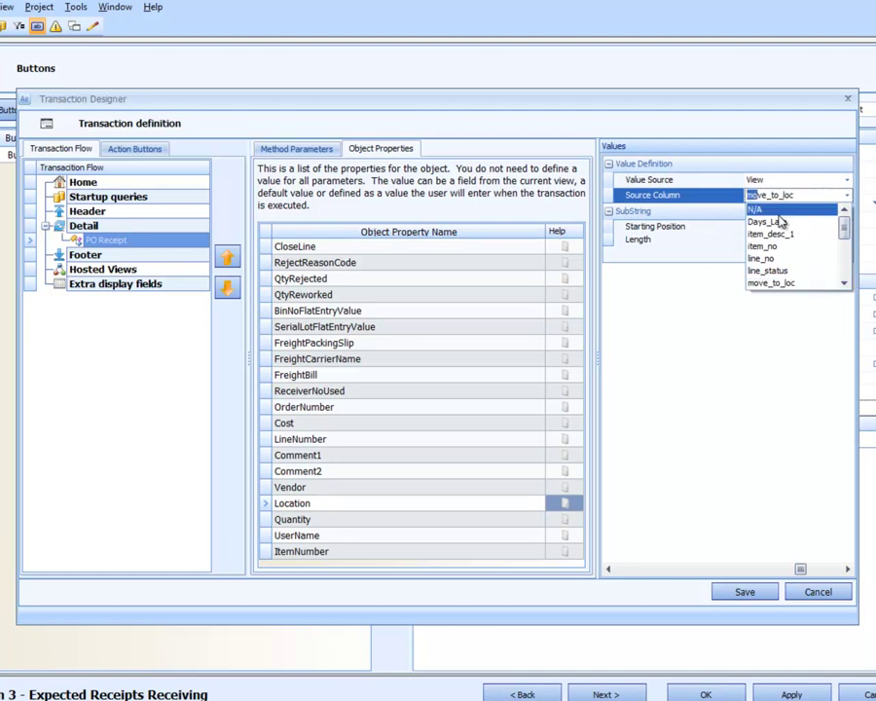
pyautogui.press('Return')
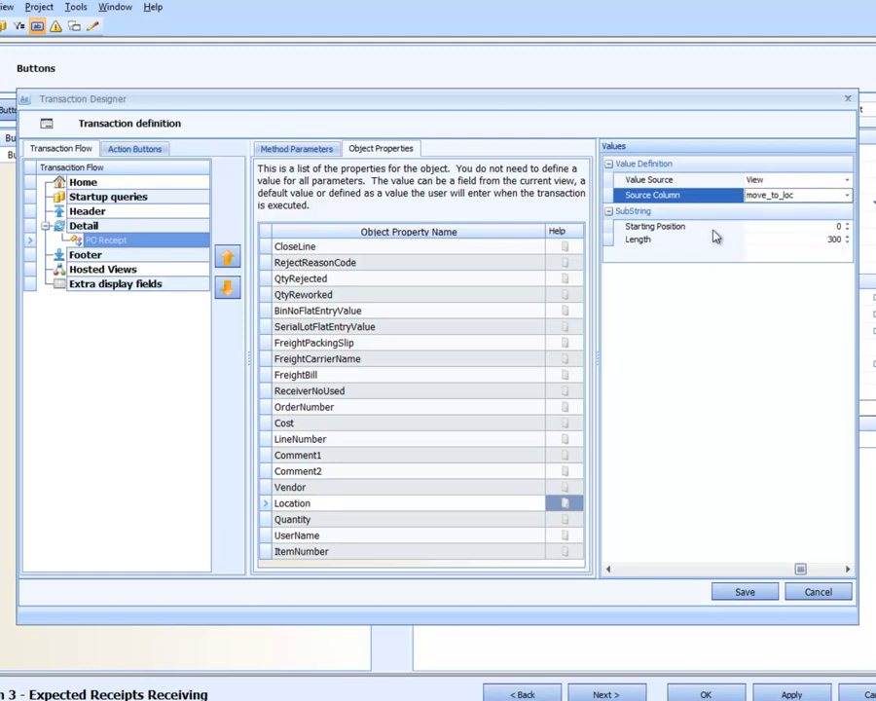
# Map the Quantity property to the View value source with Received as its source column.
pyautogui.click(326, 523)
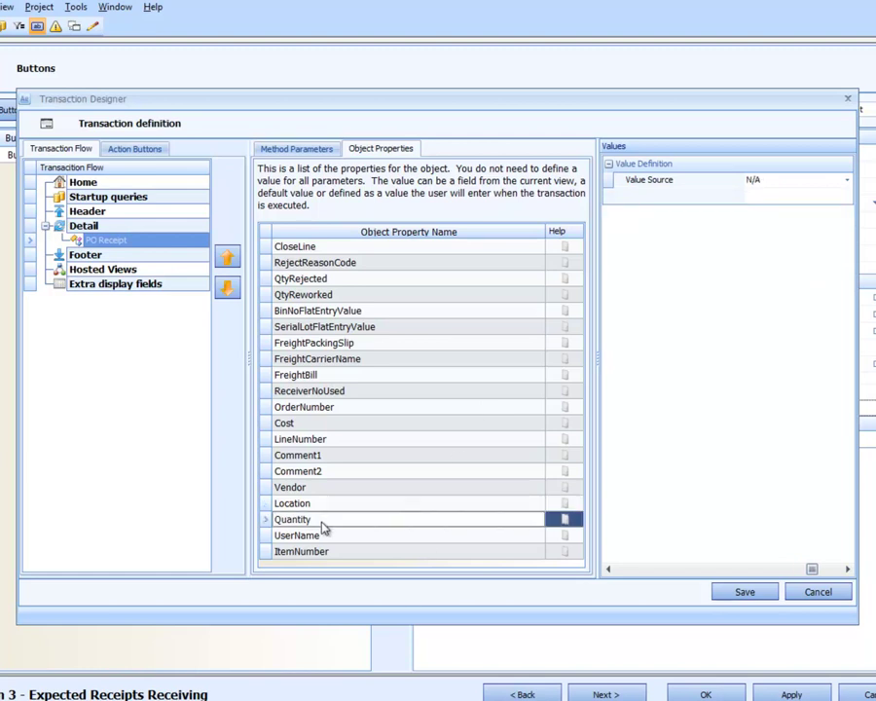
pyautogui.click(765, 181)
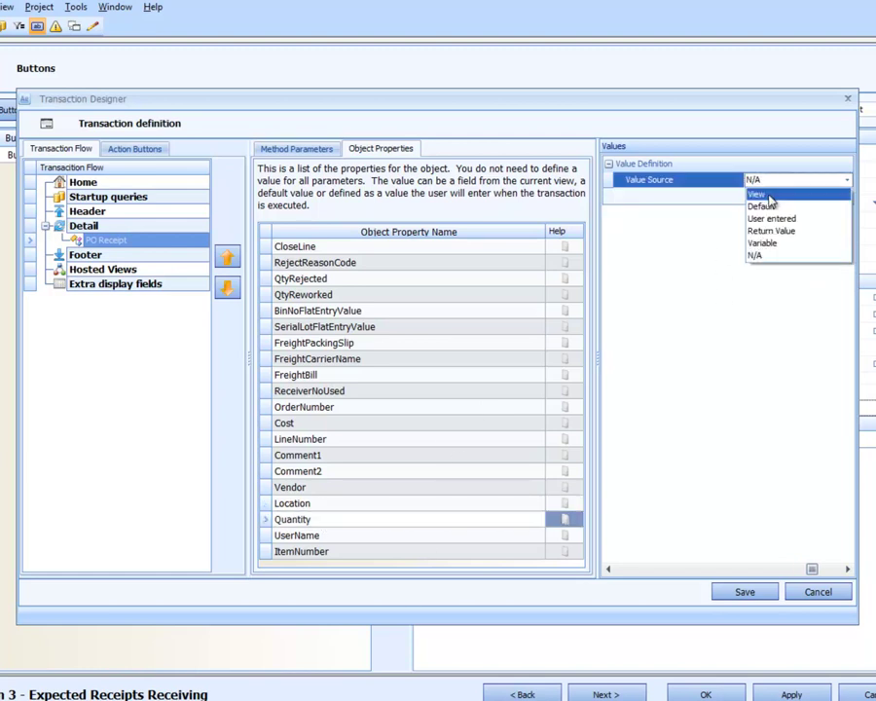
pyautogui.click(771, 192)
pyautogui.click(771, 198)
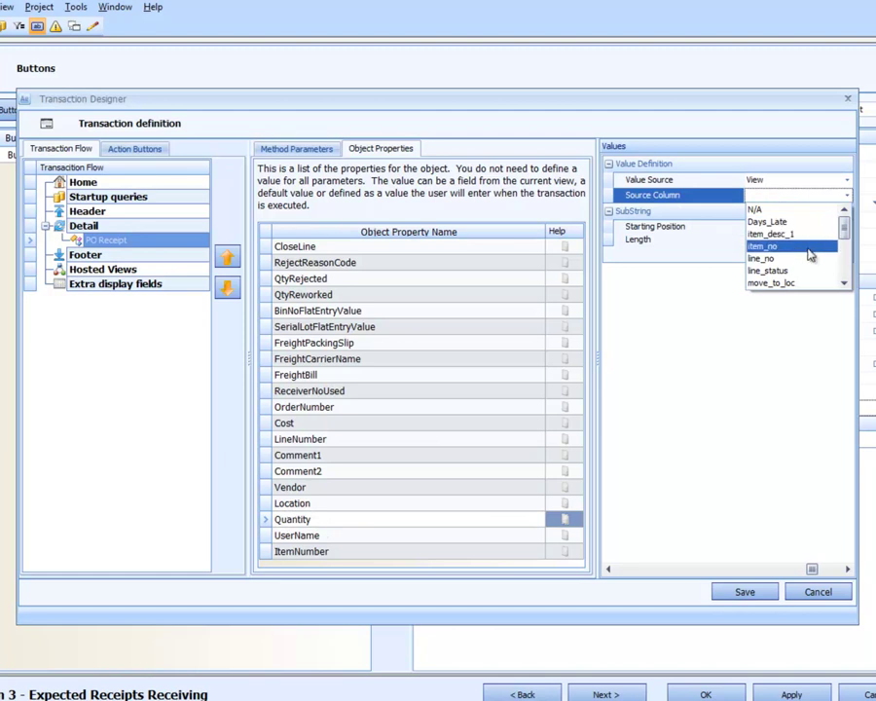
pyautogui.click(844, 284)
pyautogui.click(844, 283)
pyautogui.click(844, 283)
pyautogui.click(844, 283)
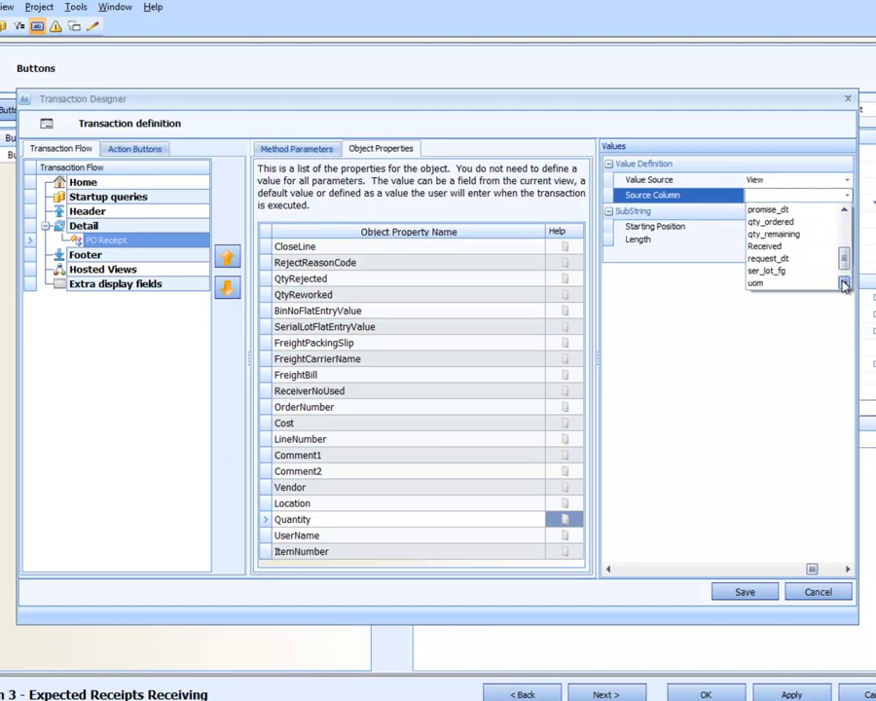
pyautogui.click(804, 246)
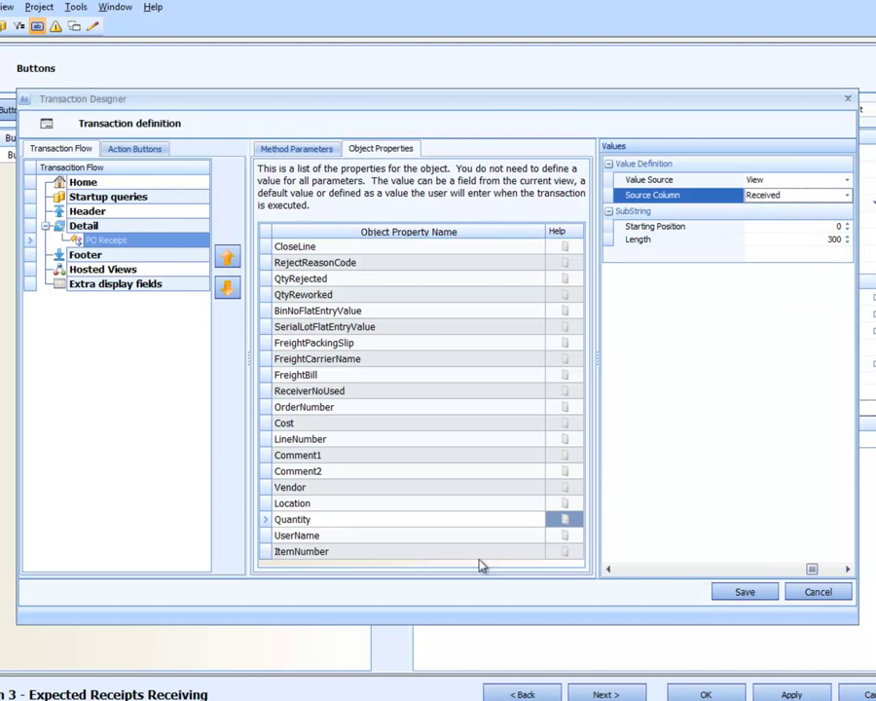
# Map the UserName property to the Default value source with Current user as its default value.
pyautogui.click(360, 539)
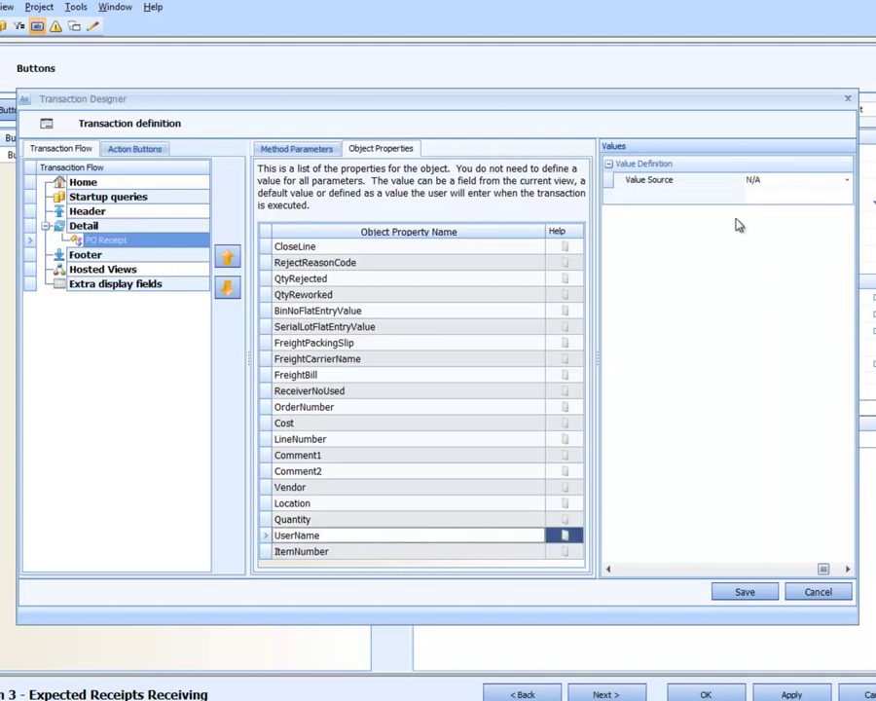
pyautogui.click(762, 183)
pyautogui.click(762, 207)
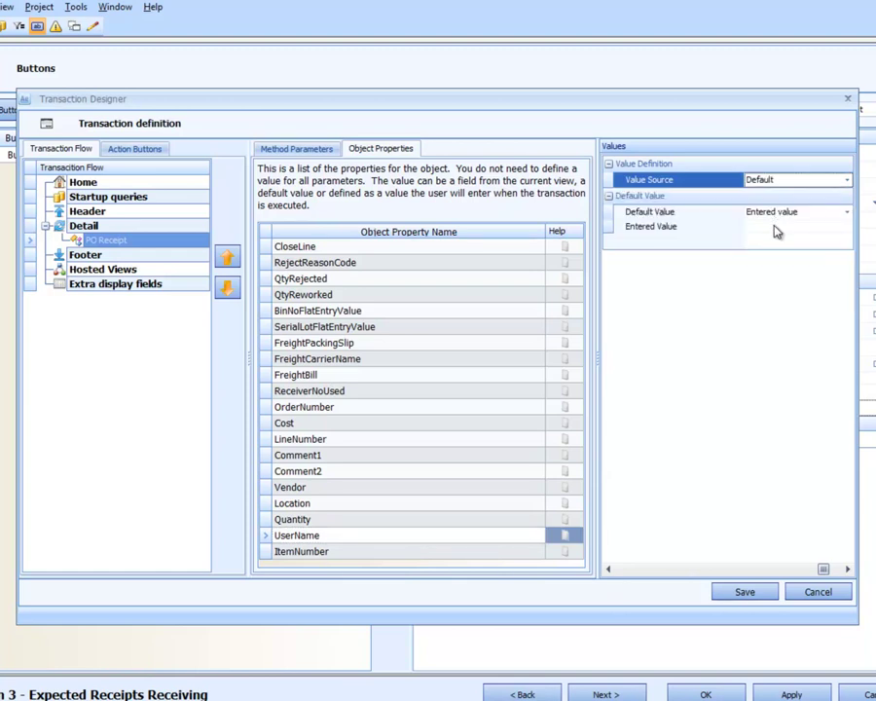
pyautogui.click(776, 228)
pyautogui.click(777, 212)
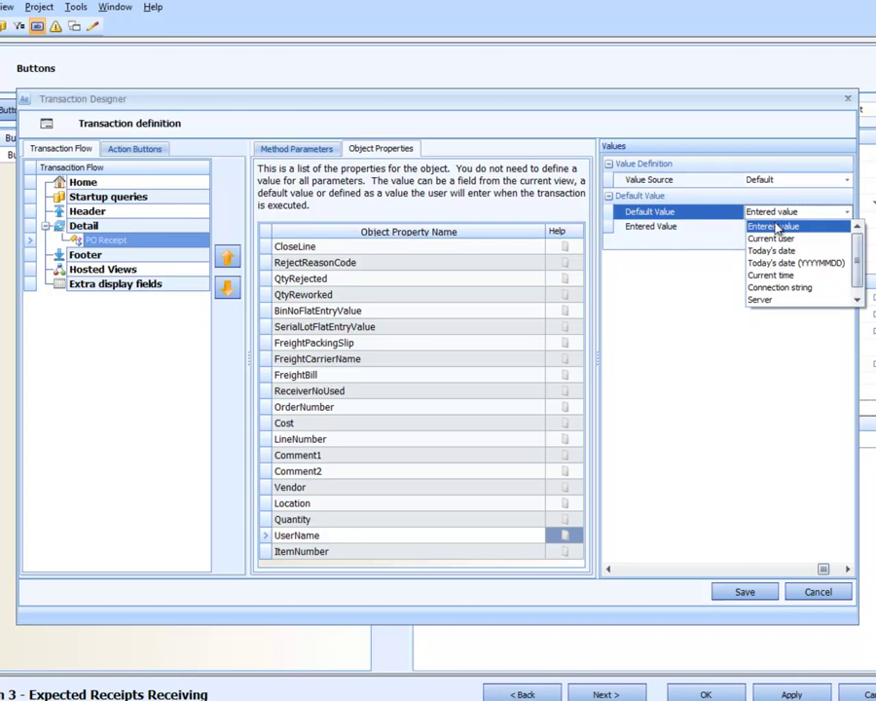
pyautogui.click(779, 240)
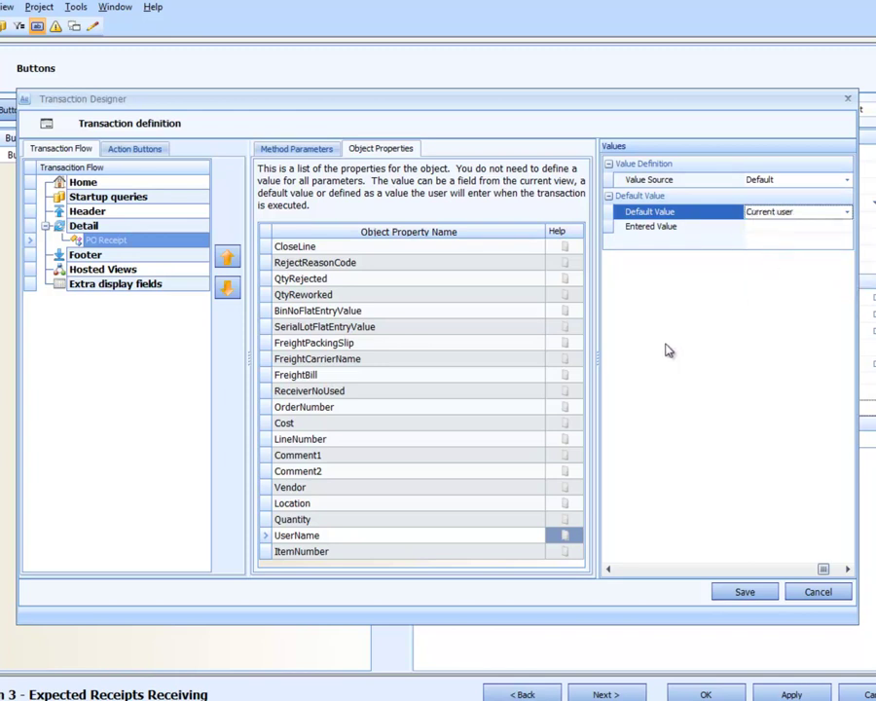
# Map the ItemNumber property to the View value source with item_no as its source column, and save the transaction definition.
pyautogui.click(409, 552)
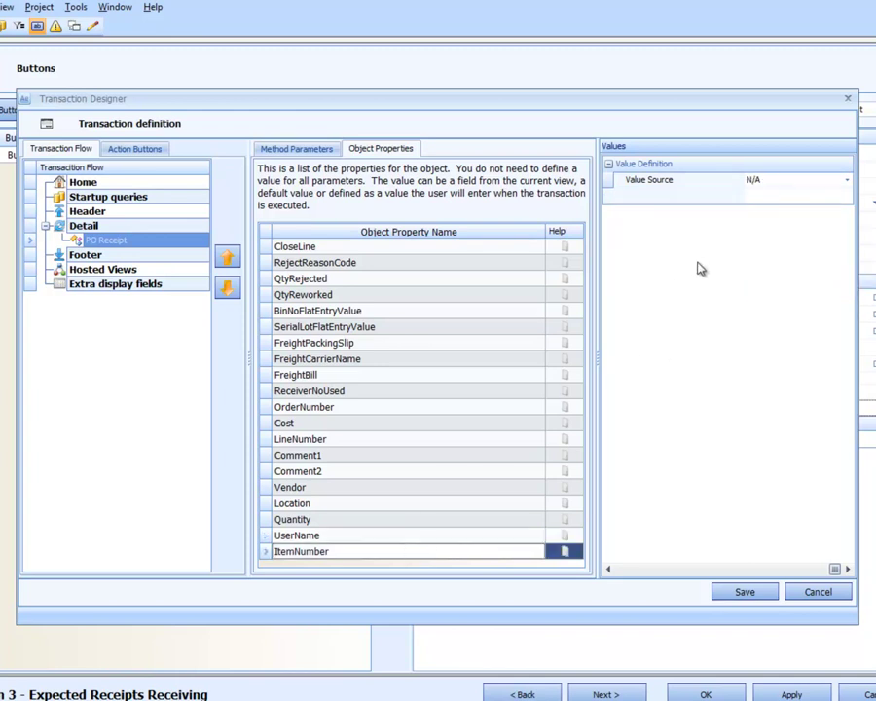
pyautogui.click(779, 181)
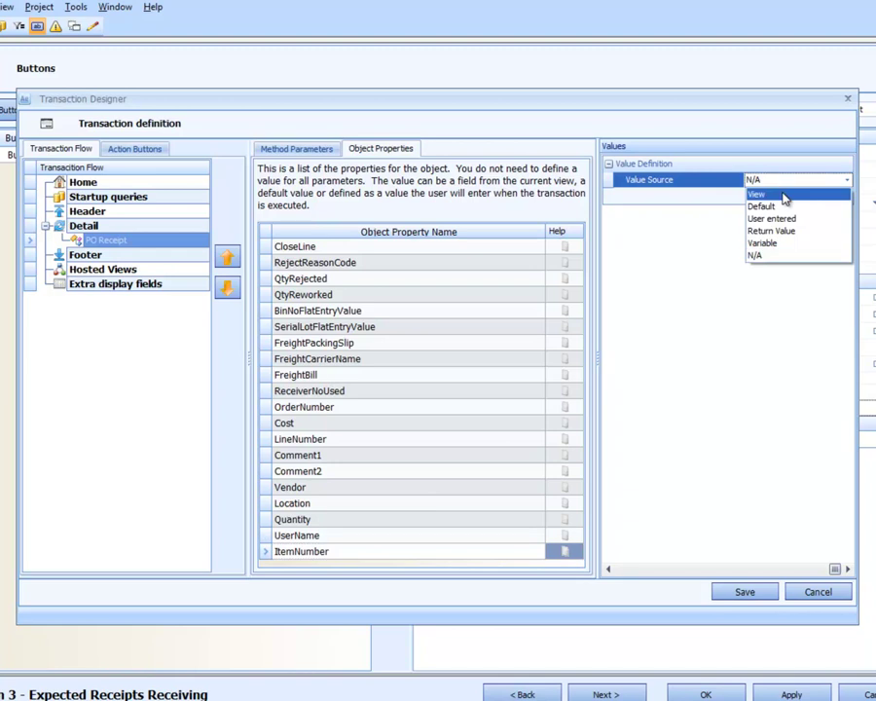
pyautogui.click(784, 195)
pyautogui.click(791, 198)
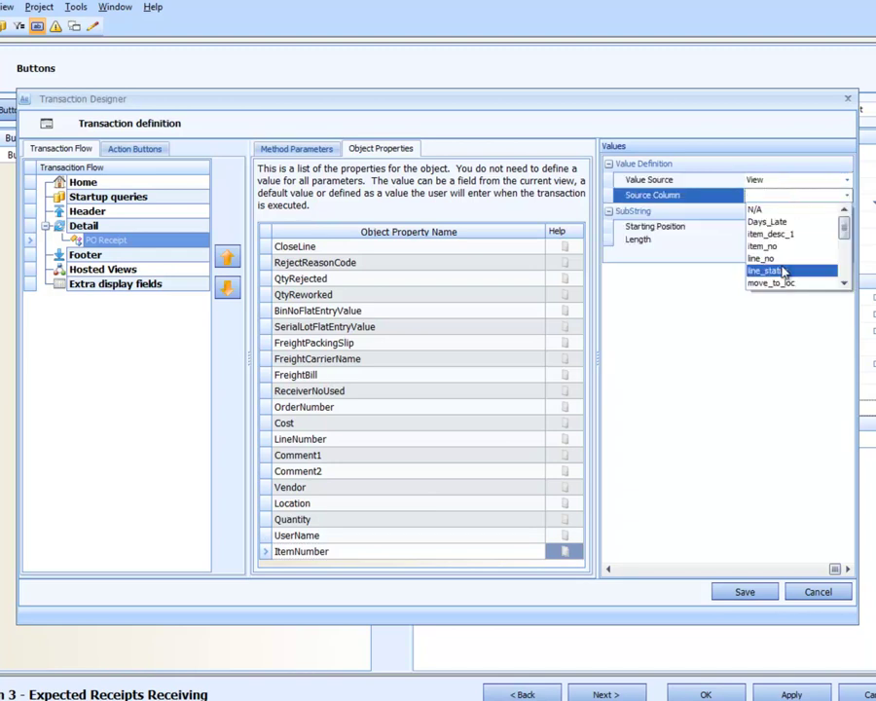
pyautogui.click(828, 246)
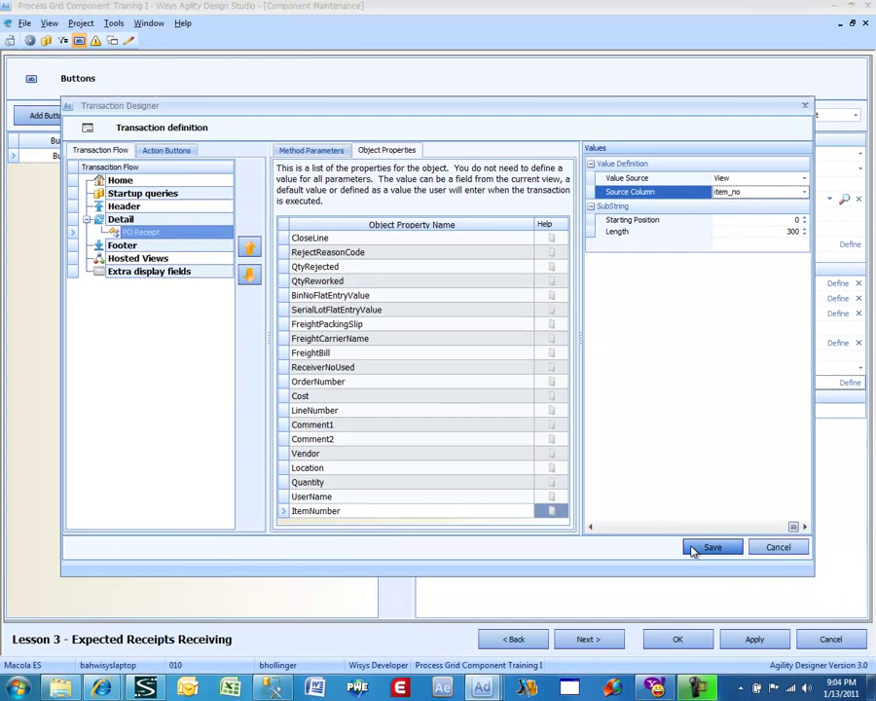
pyautogui.click(693, 551)
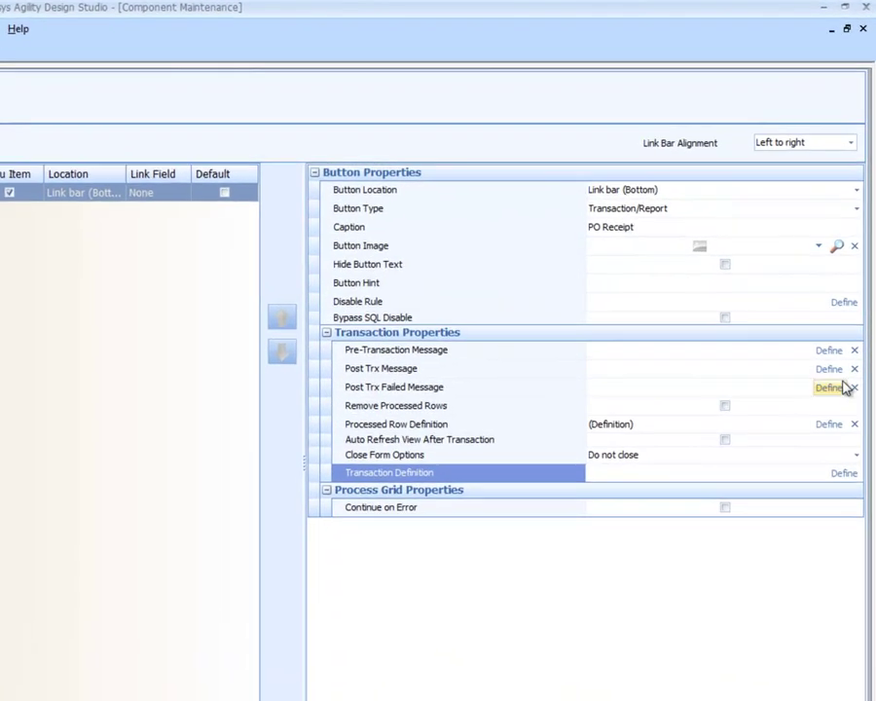
pyautogui.click(829, 388)
pyautogui.write('Failed:')
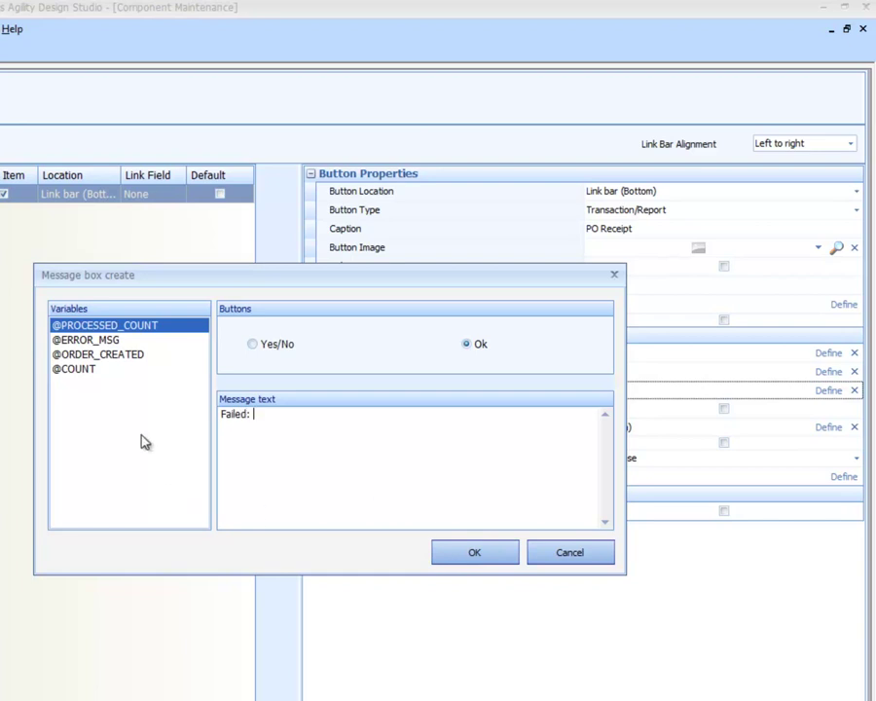
pyautogui.doubleClick(97, 339)
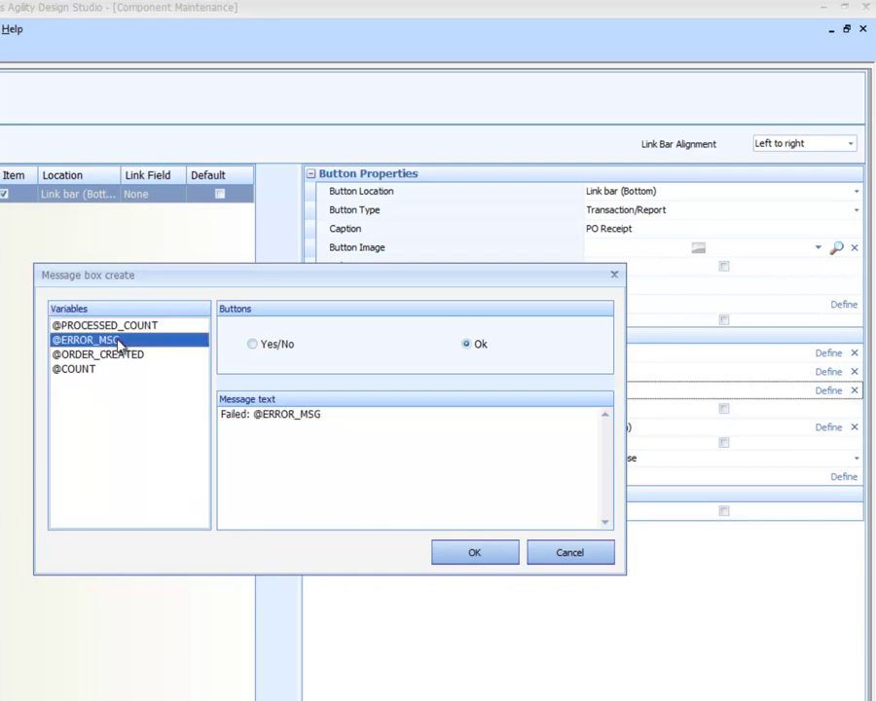
pyautogui.click(446, 551)
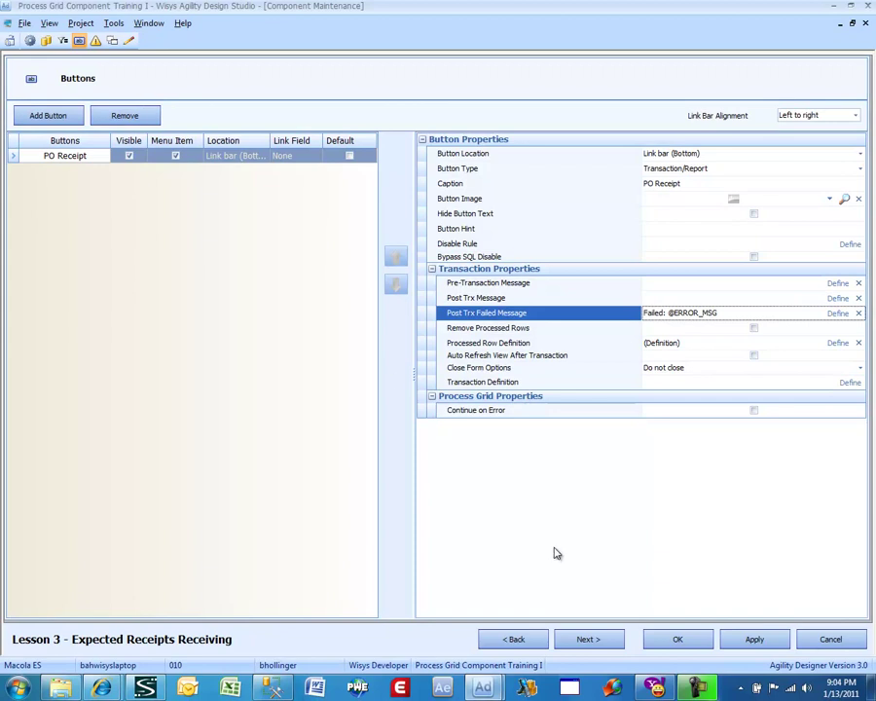
# Make the Received field an edit field of the process grid and save the Lesson 3 component.
pyautogui.click(588, 641)
pyautogui.click(588, 640)
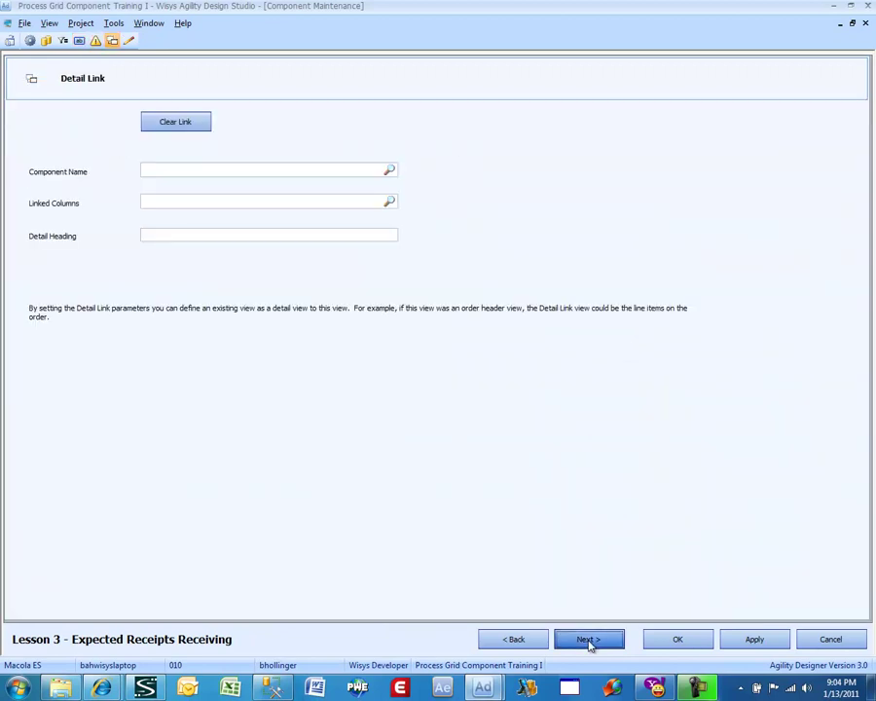
pyautogui.click(588, 641)
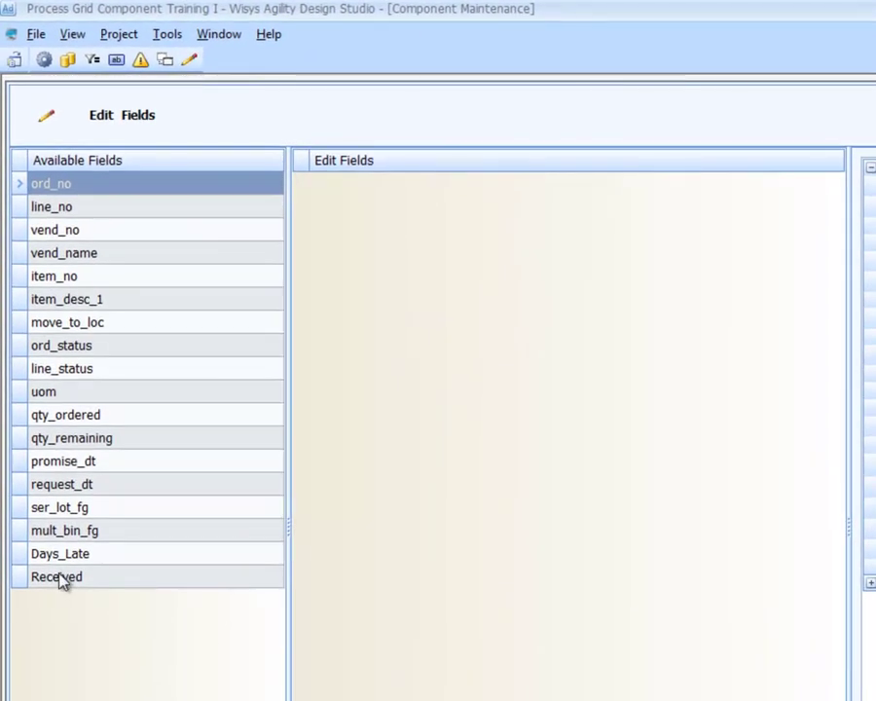
pyautogui.doubleClick(51, 581)
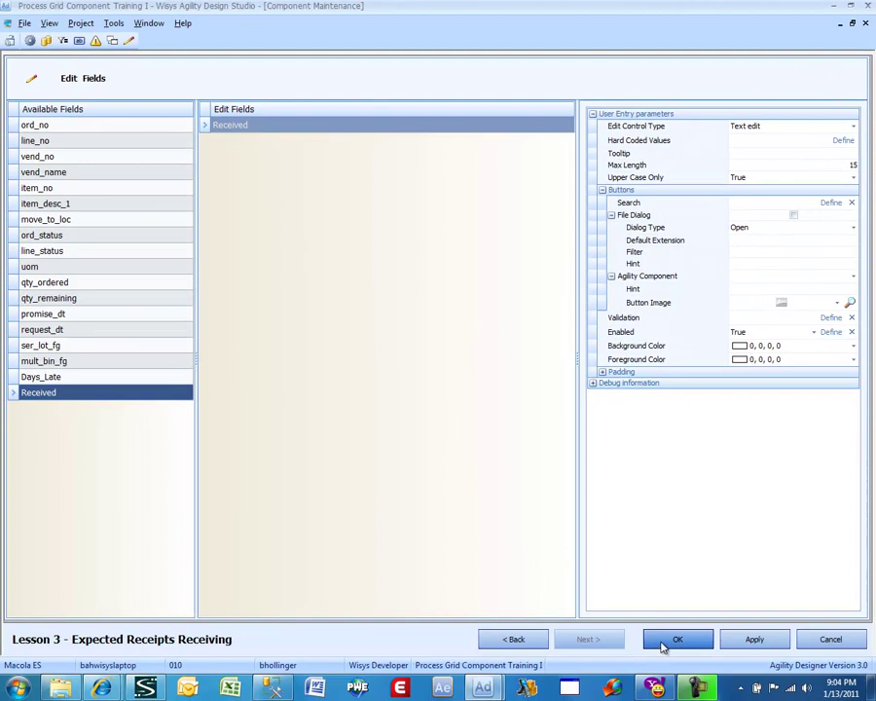
pyautogui.click(664, 644)
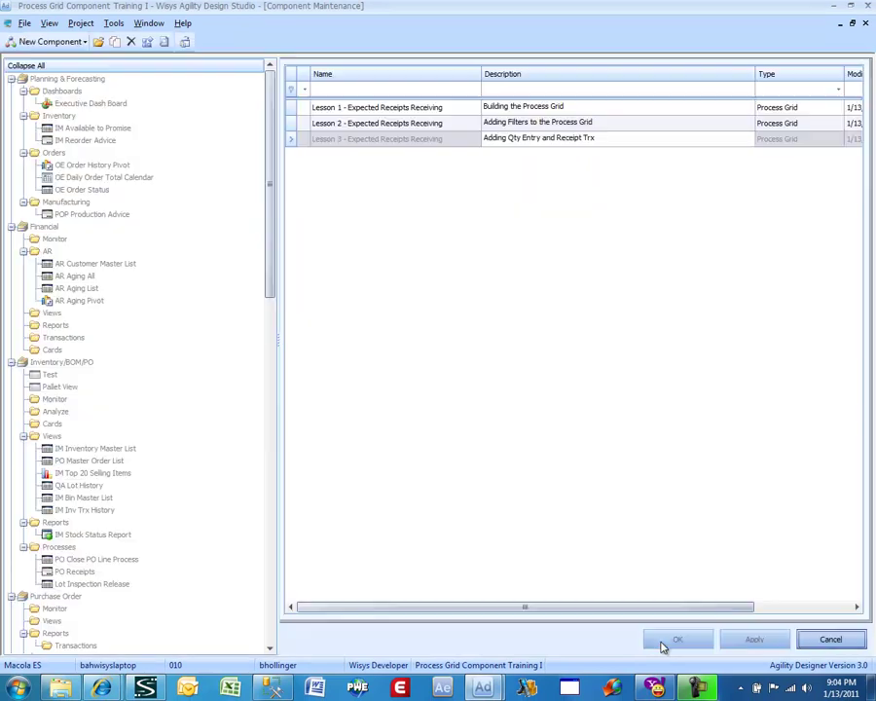
# Preview the Lesson 3 - Expected Receipts Receiving grid and load its rows for all vendors and items.
pyautogui.rightClick(425, 139)
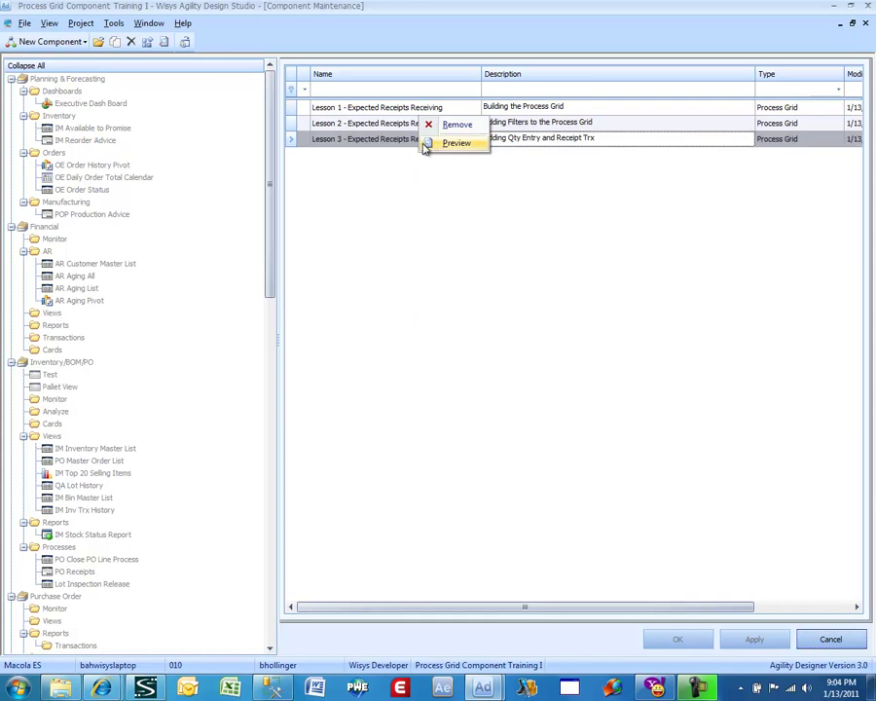
pyautogui.click(425, 145)
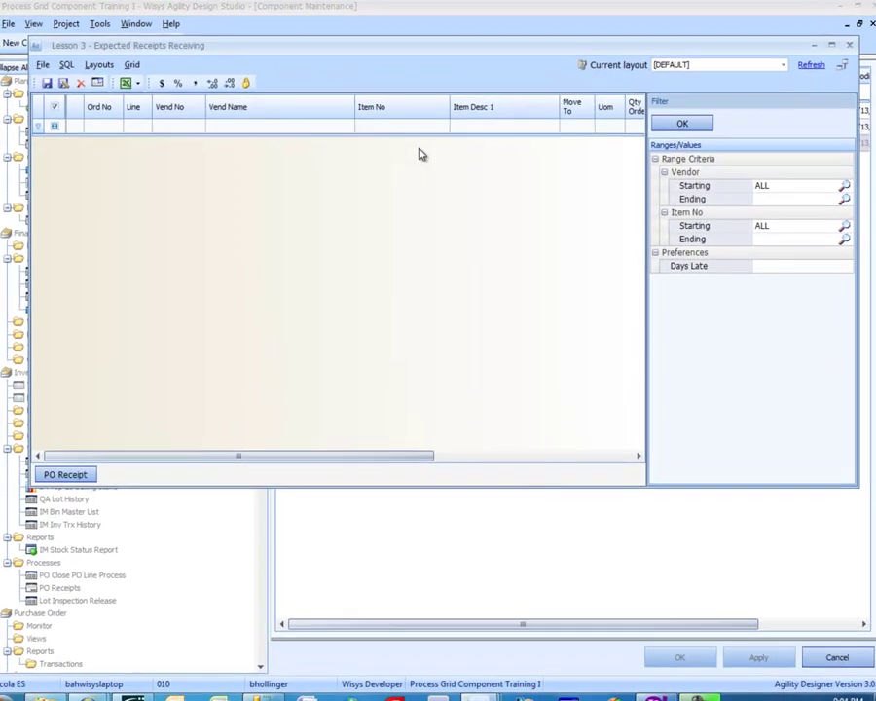
pyautogui.click(685, 128)
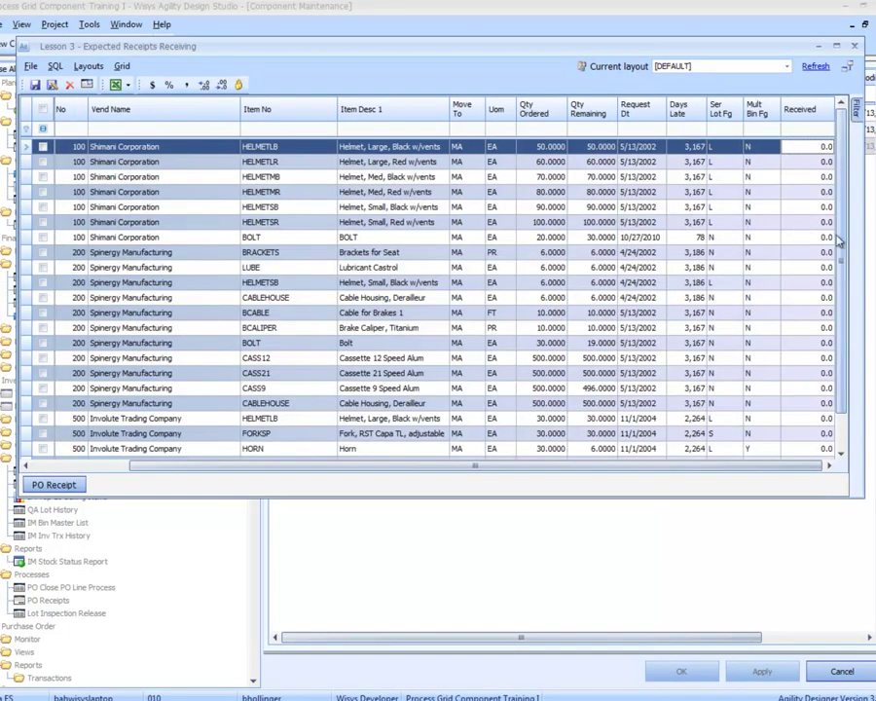
# Move the Received column between the Uom and Qty Ordered columns in the previewed grid.
pyautogui.scroll(-1, 841, 273)
pyautogui.scroll(1, 840, 267)
pyautogui.moveTo(804, 110); pyautogui.dragTo(518, 110)
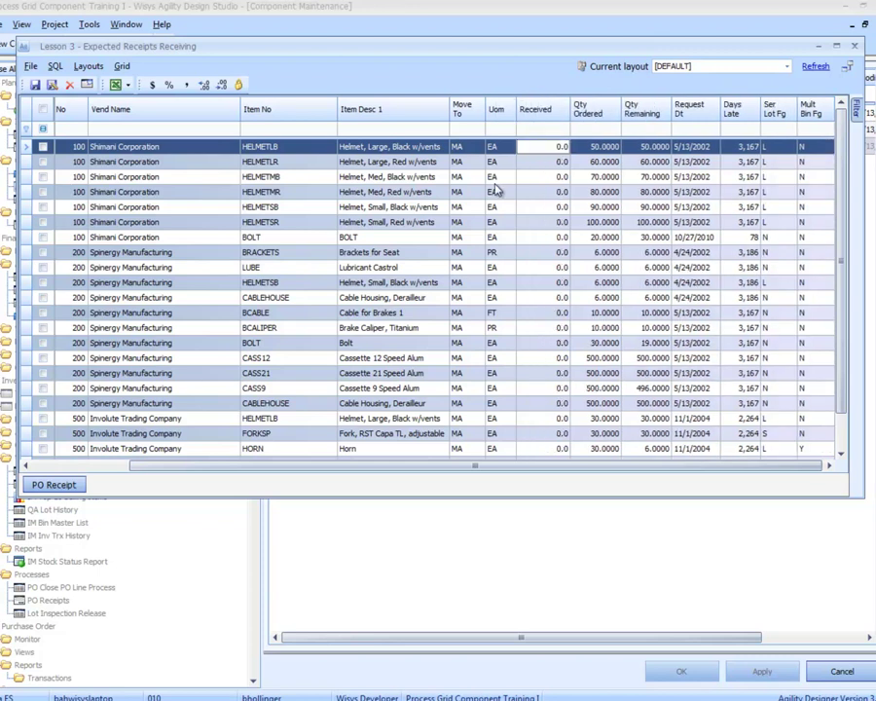
# Examine the editable Received cells and the order lines in the expected receipts grid.
pyautogui.click(548, 146)
pyautogui.press('Down')
pyautogui.press('Down')
pyautogui.press('Up')
pyautogui.press('Up')
pyautogui.scroll(-3, 846, 324)
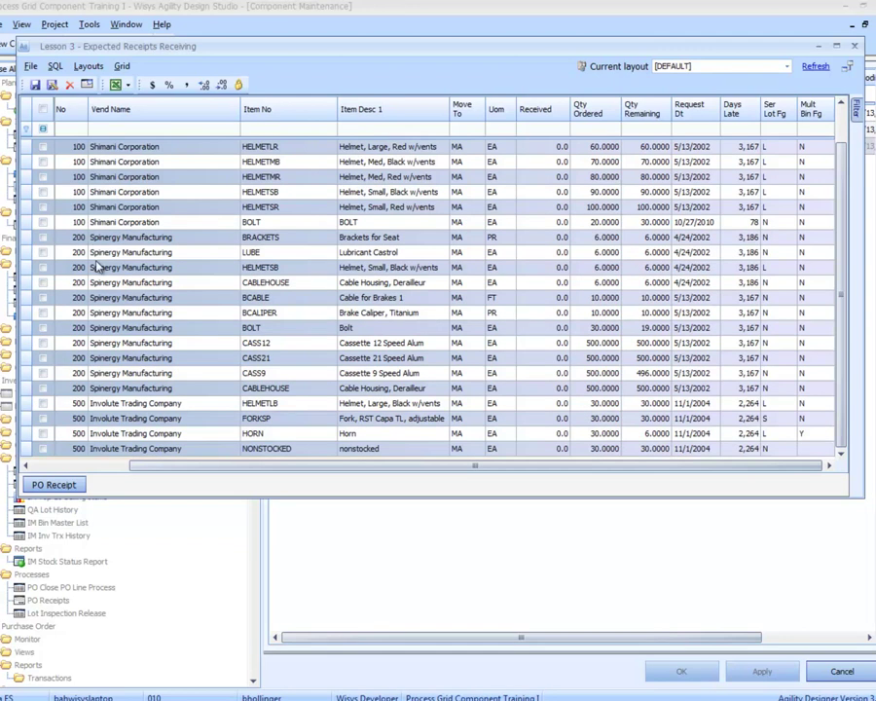
pyautogui.click(97, 389)
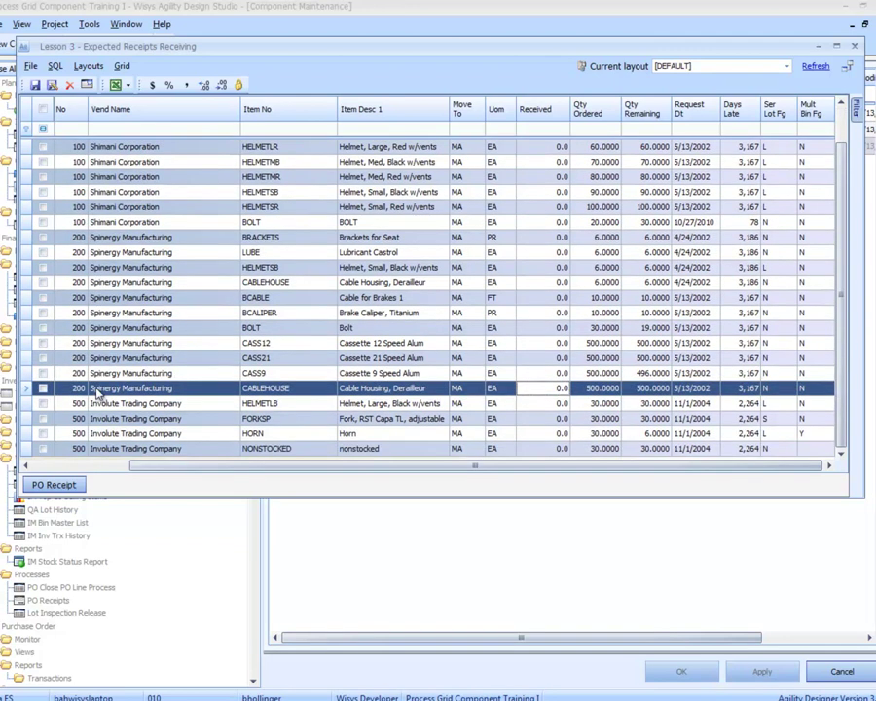
pyautogui.hscroll(-3, 107, 428)
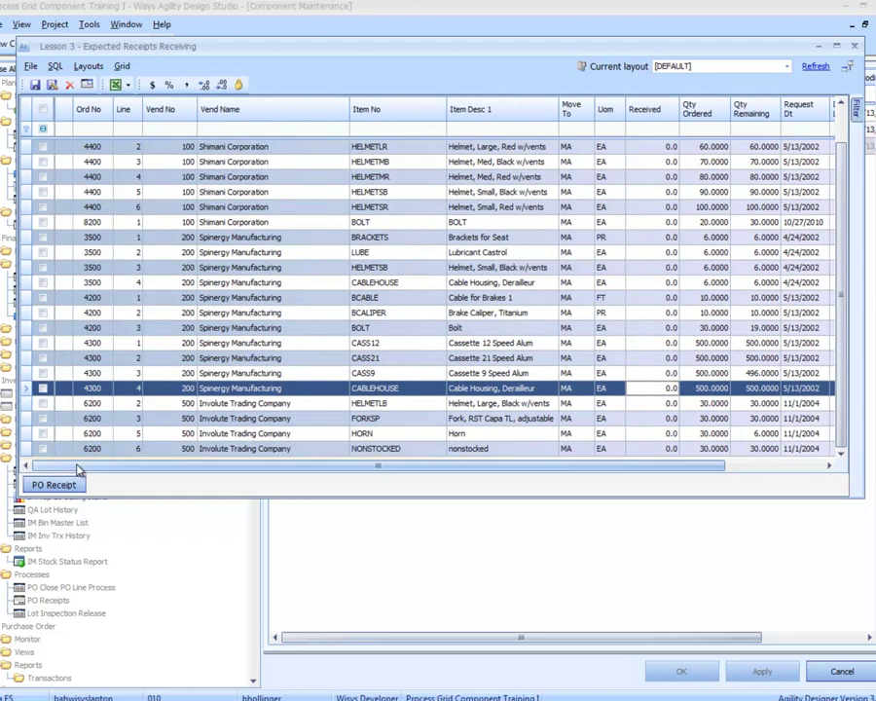
pyautogui.click(132, 407)
# Try to receive 2 on Involute Trading Company's HORN line with the PO Receipt transaction, and refresh the grid.
pyautogui.click(390, 436)
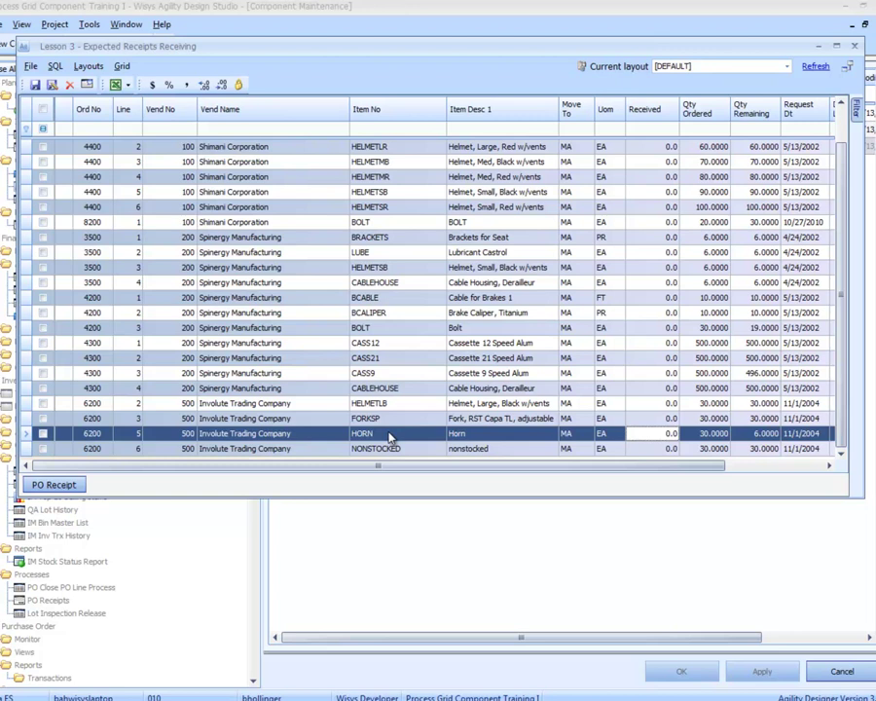
pyautogui.click(659, 435)
pyautogui.write('2')
pyautogui.click(43, 433)
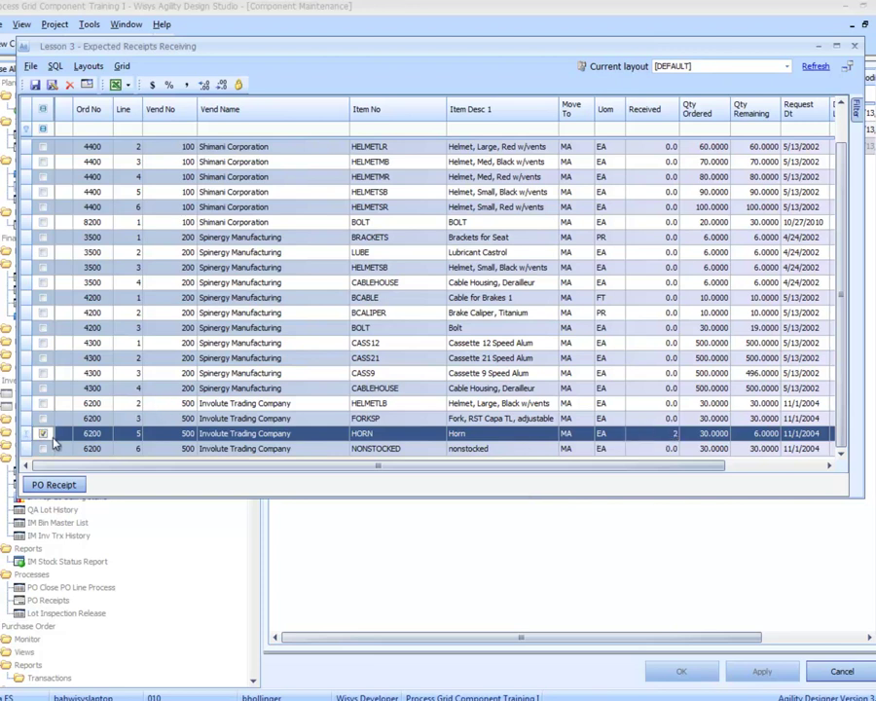
pyautogui.rightClick(275, 439)
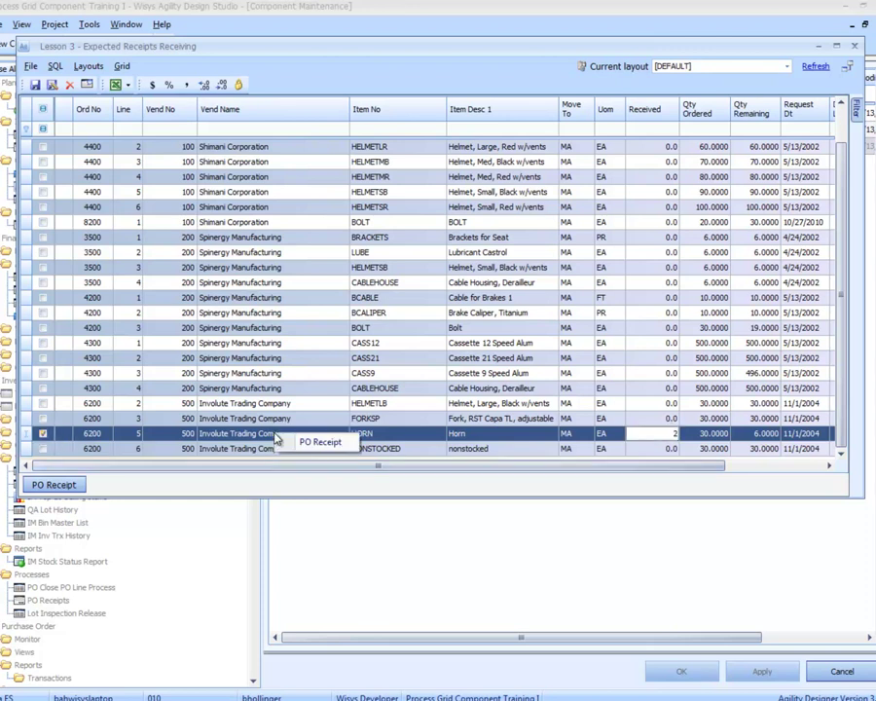
pyautogui.click(290, 444)
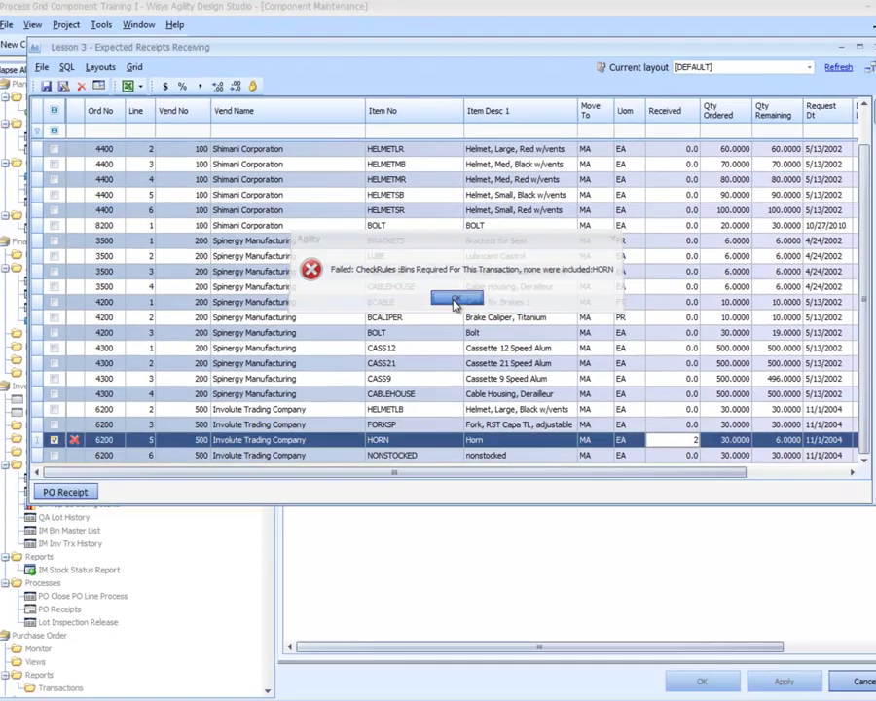
pyautogui.click(498, 382)
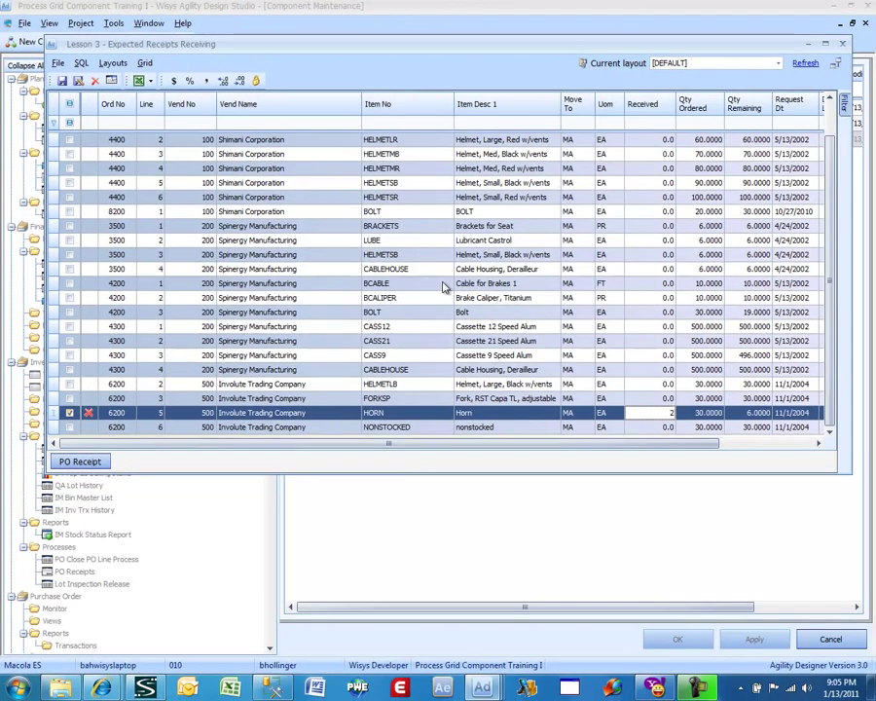
pyautogui.click(805, 63)
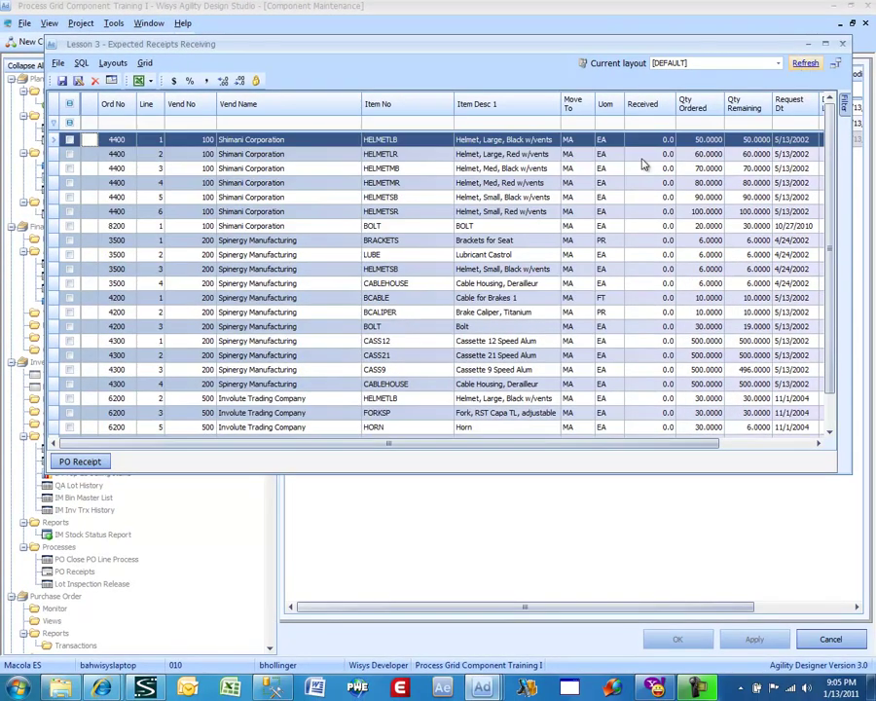
# Set Received to 2 on Spinergy Manufacturing's BOLT line and mark that line for processing.
pyautogui.click(397, 340)
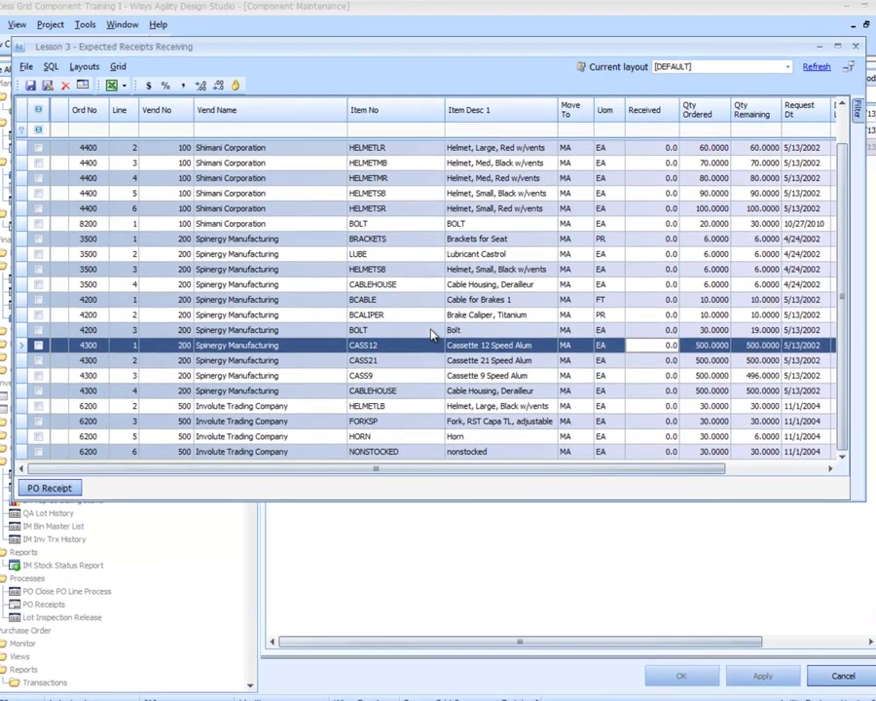
pyautogui.click(441, 313)
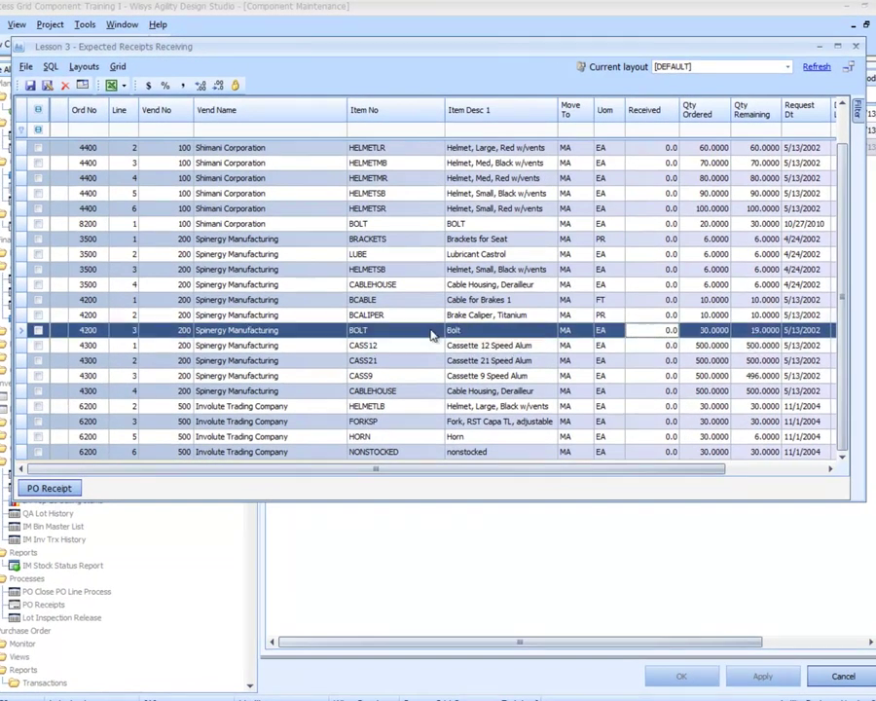
pyautogui.click(648, 331)
pyautogui.write('2')
pyautogui.moveTo(720, 469); pyautogui.dragTo(601, 462)
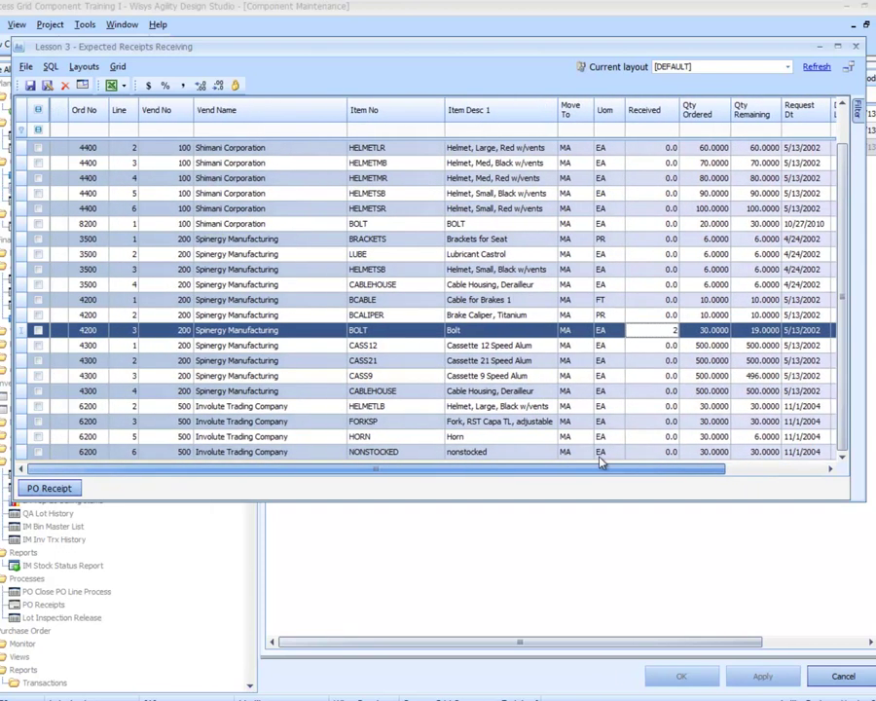
pyautogui.click(38, 330)
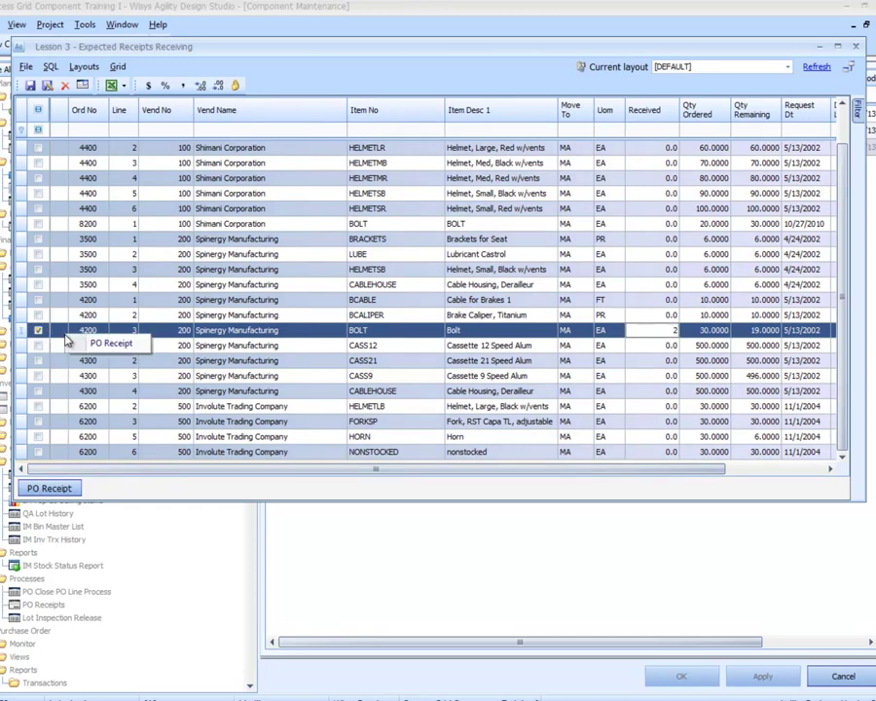